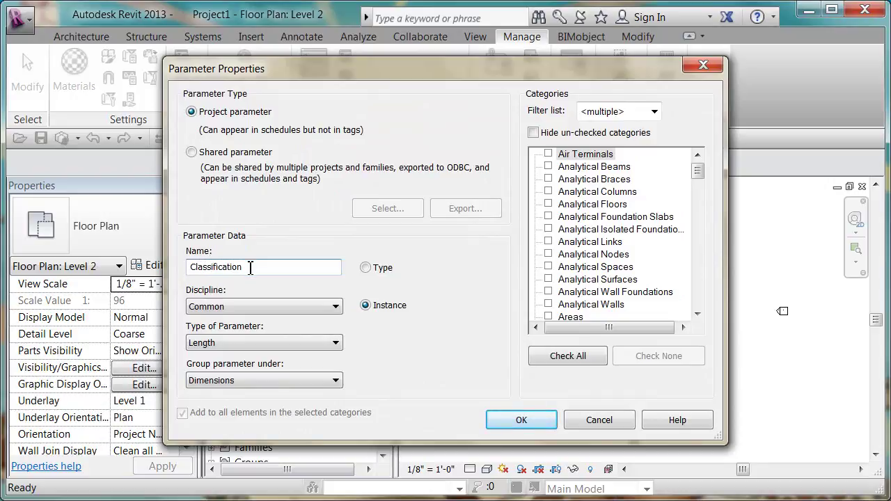
Step: Set the Classification project parameter's type to Text and group it under Identity Data
{"action": "left_click", "coordinate": [243, 337]}
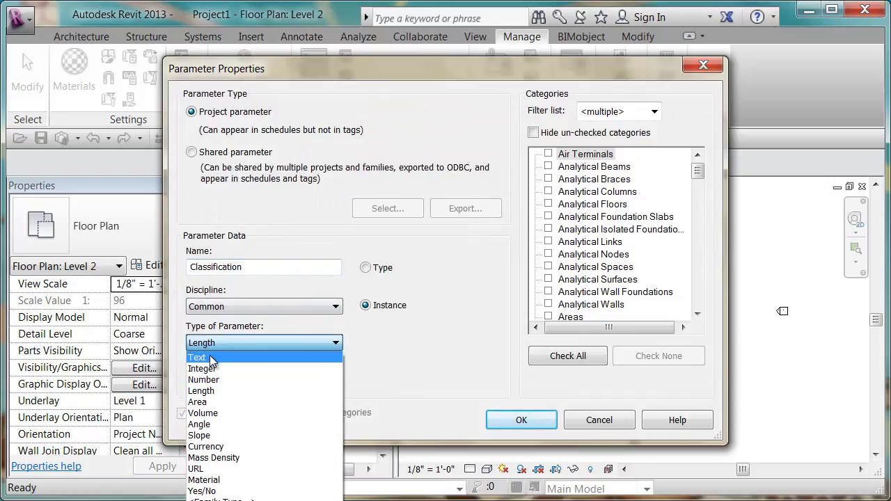
{"action": "left_click", "coordinate": [212, 360]}
{"action": "left_click", "coordinate": [220, 379]}
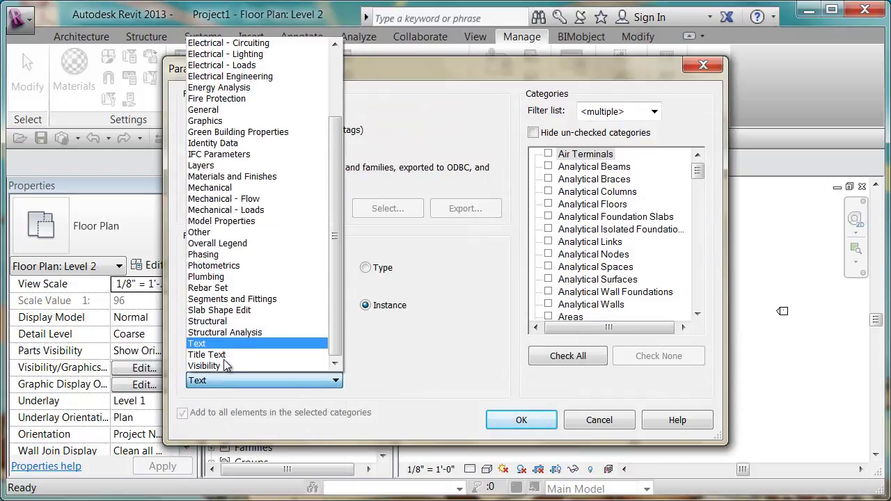
{"action": "left_click", "coordinate": [227, 144]}
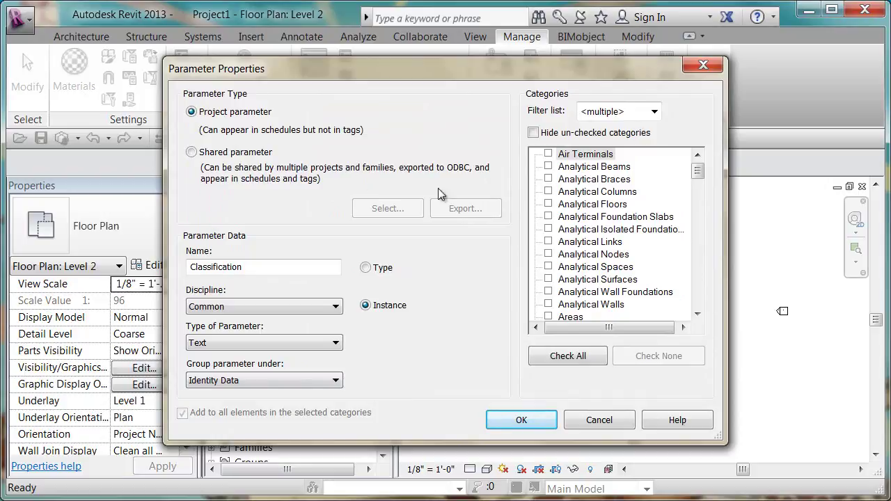
Step: Assign the Classification parameter to the Views category and confirm the project parameters
{"action": "left_click_drag", "start_coordinate": [699, 173], "coordinate": [696, 308]}
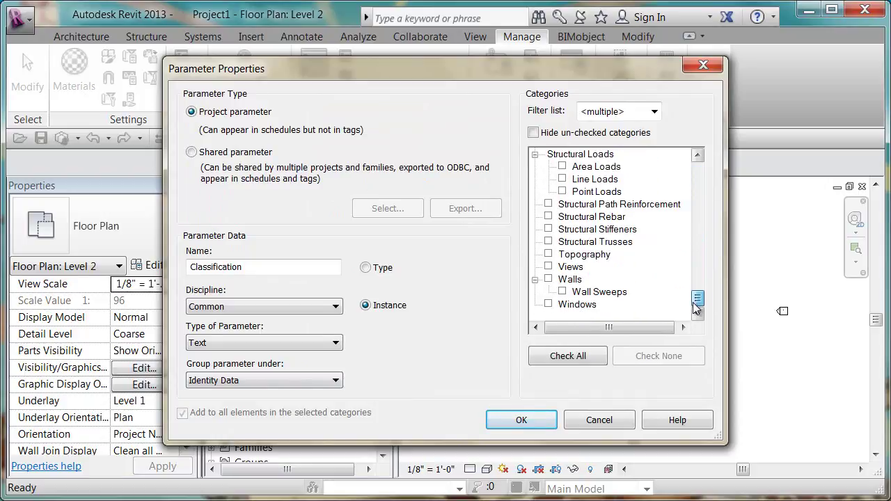
{"action": "left_click", "coordinate": [548, 266]}
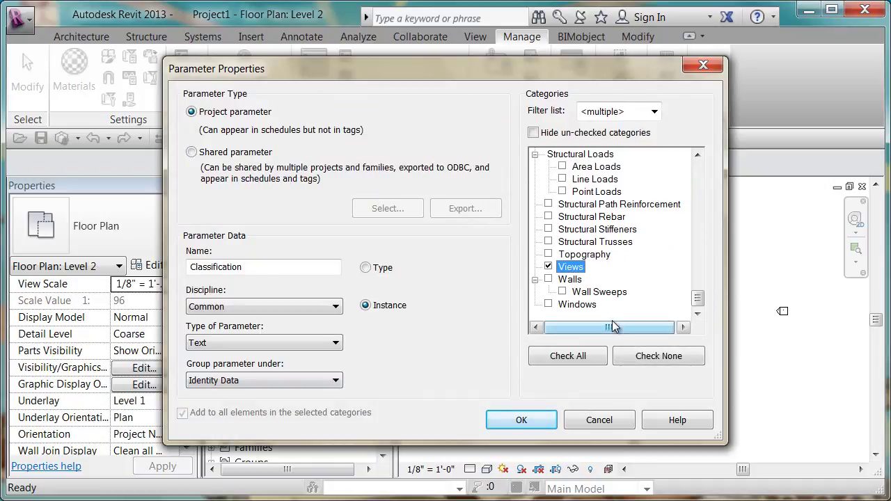
{"action": "left_click", "coordinate": [531, 421]}
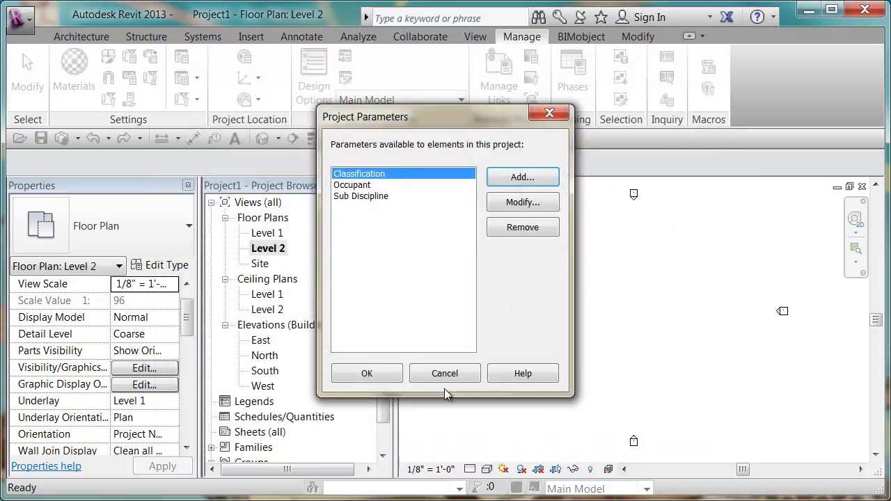
{"action": "left_click", "coordinate": [373, 372]}
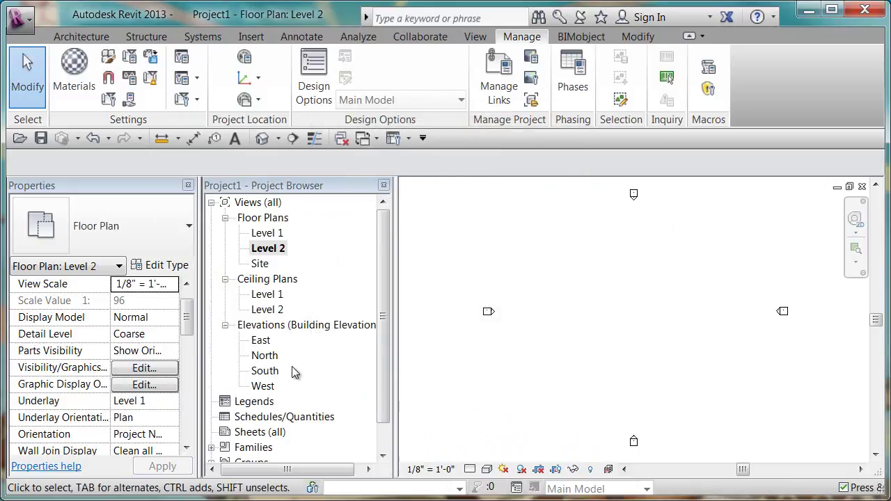
Step: Open the North elevation and apply Sub Discipline Design and Classification Arch in its identity data
{"action": "left_click", "coordinate": [263, 355]}
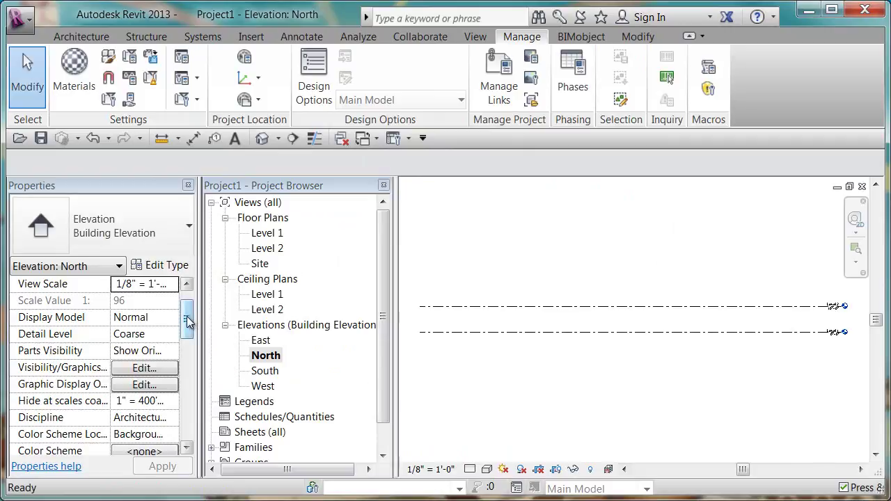
{"action": "left_click_drag", "start_coordinate": [186, 320], "coordinate": [187, 366]}
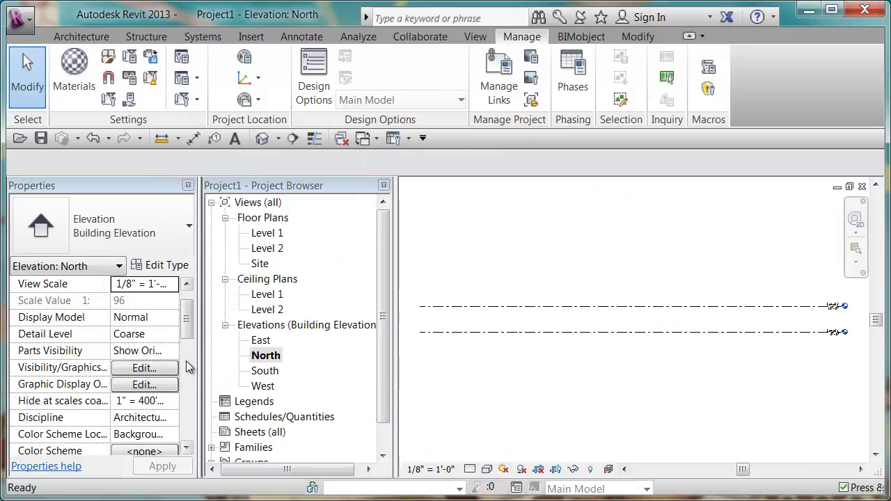
{"action": "mouse_move", "coordinate": [188, 365]}
{"action": "left_mouse_down"}
{"action": "mouse_move", "coordinate": [186, 422]}
{"action": "mouse_move", "coordinate": [194, 370]}
{"action": "left_mouse_up"}
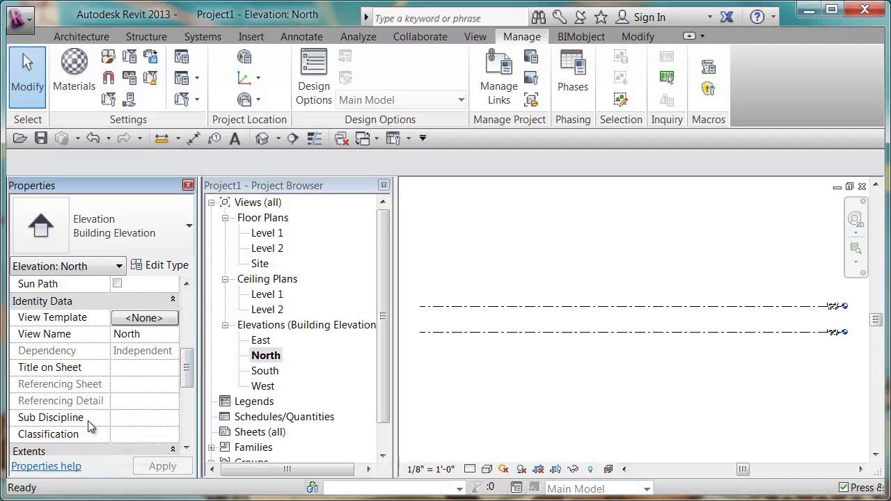
{"action": "left_click", "coordinate": [136, 417]}
{"action": "type", "text": "Design"}
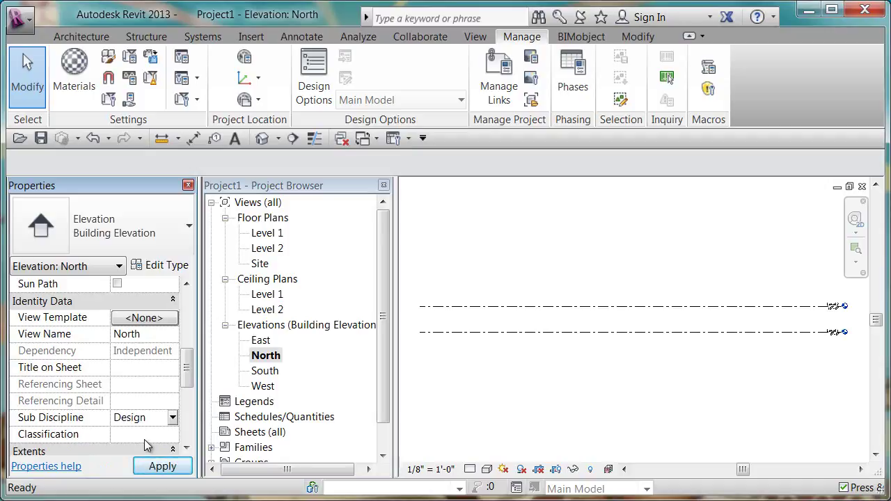
{"action": "left_click", "coordinate": [144, 434]}
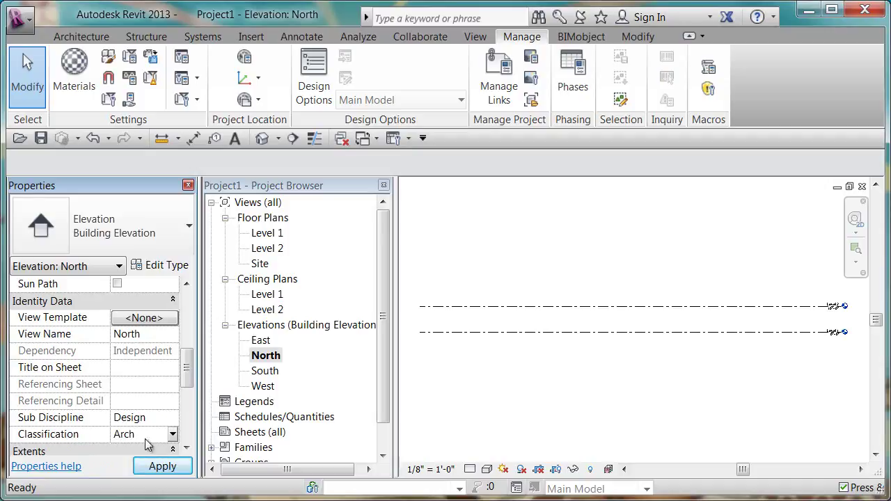
{"action": "left_click", "coordinate": [158, 469]}
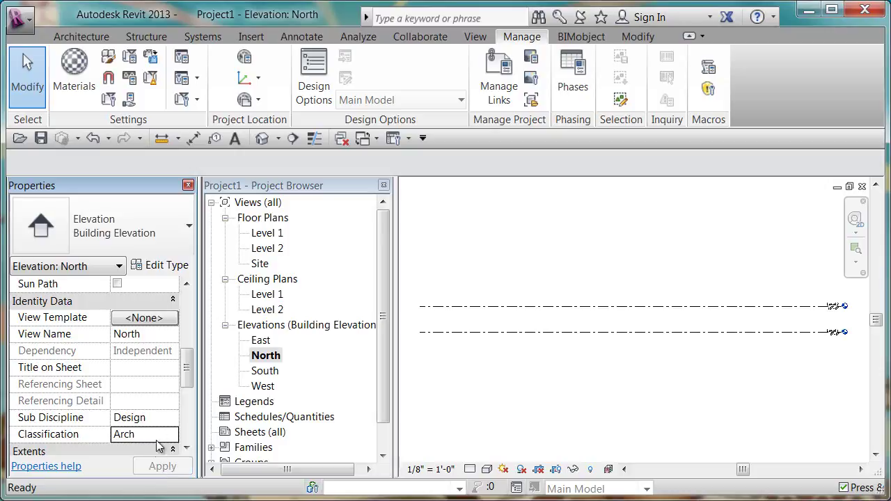
{"action": "left_click", "coordinate": [165, 421]}
{"action": "left_click", "coordinate": [174, 418]}
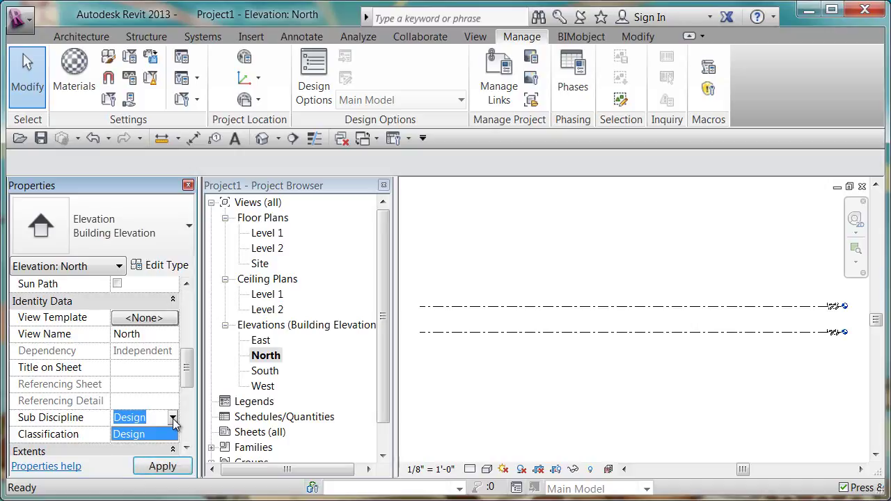
{"action": "left_click", "coordinate": [174, 419]}
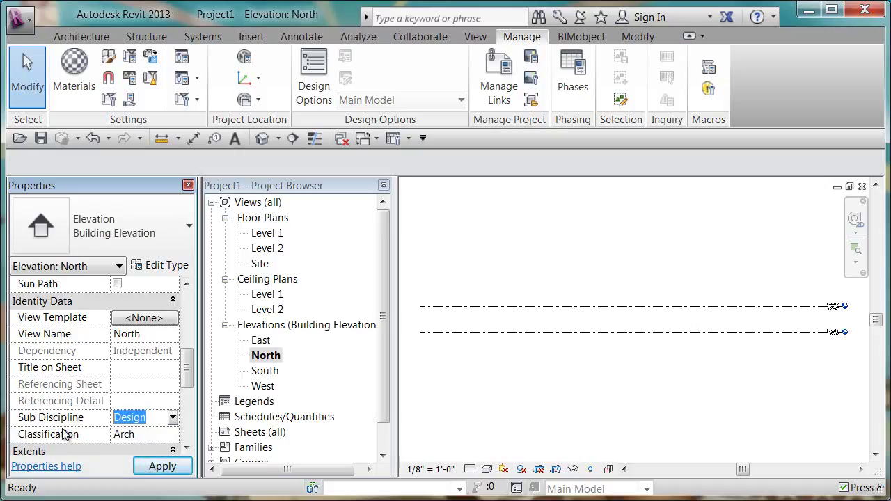
{"action": "type", "text": "Preliminary"}
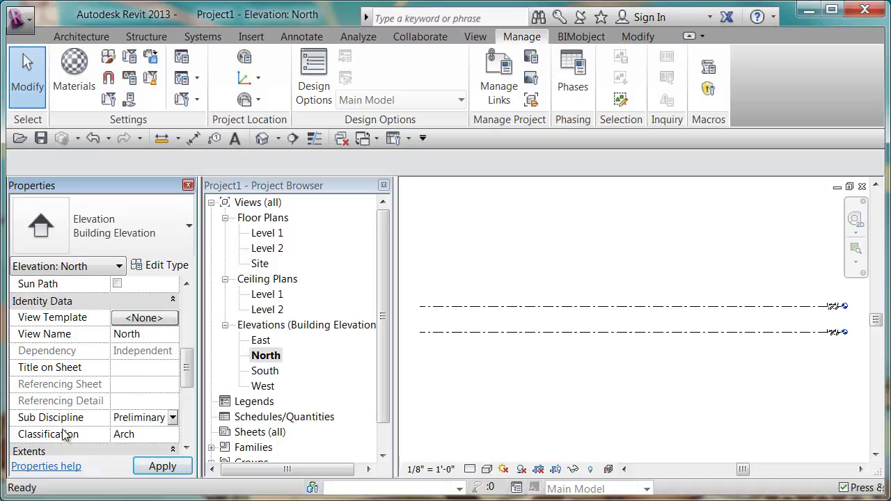
{"action": "left_click", "coordinate": [172, 418]}
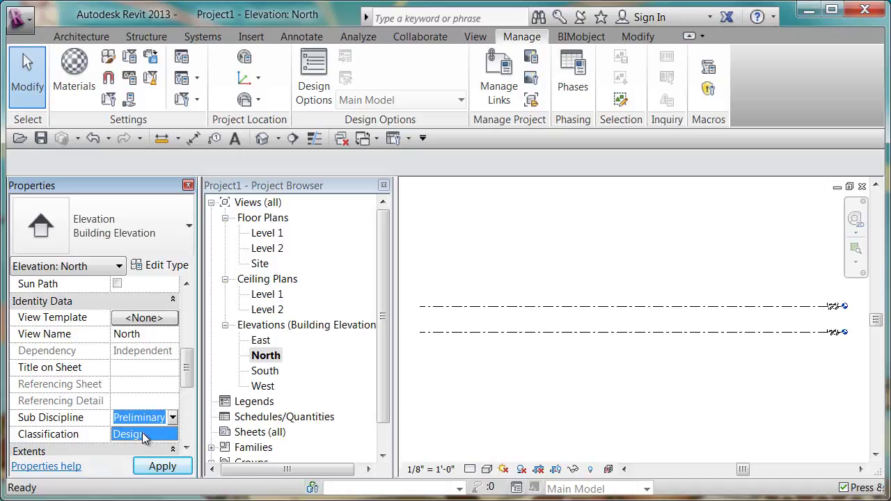
{"action": "left_click", "coordinate": [143, 435]}
Step: Set the North elevation's Sub Discipline to Prelim and apply the change
{"action": "left_click", "coordinate": [173, 417]}
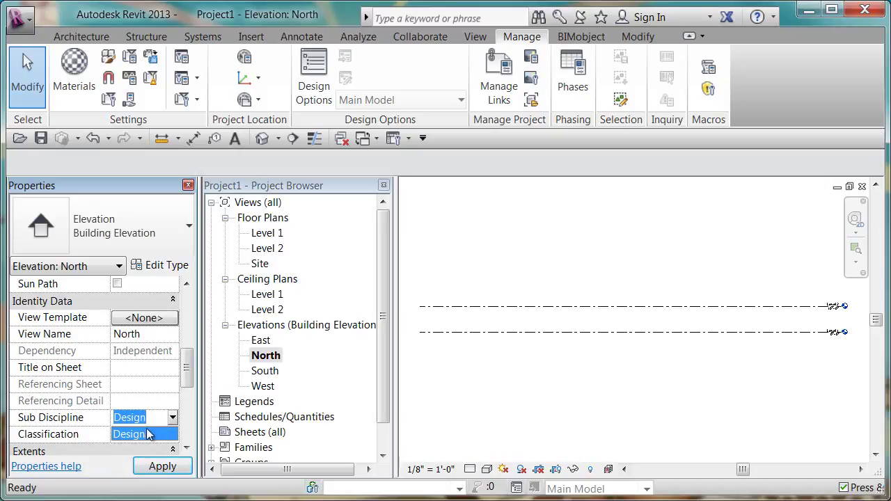
{"action": "left_click", "coordinate": [172, 418]}
{"action": "type", "text": "Prelim"}
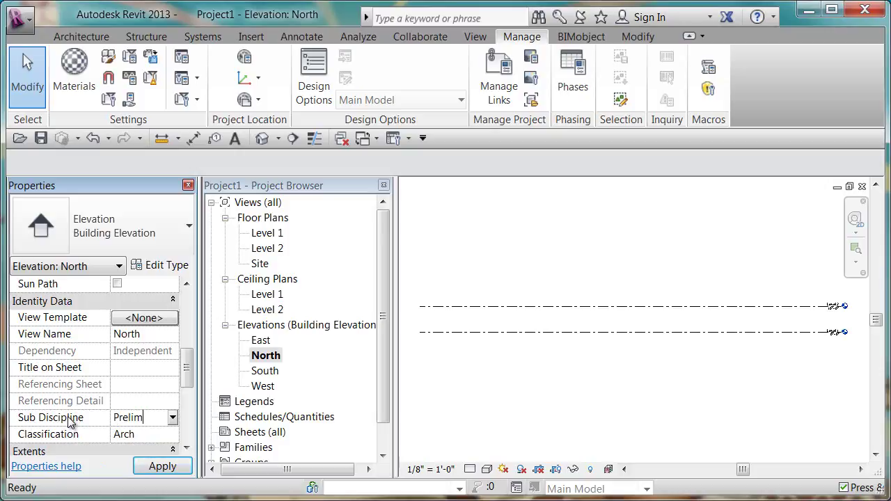
{"action": "left_click", "coordinate": [164, 467]}
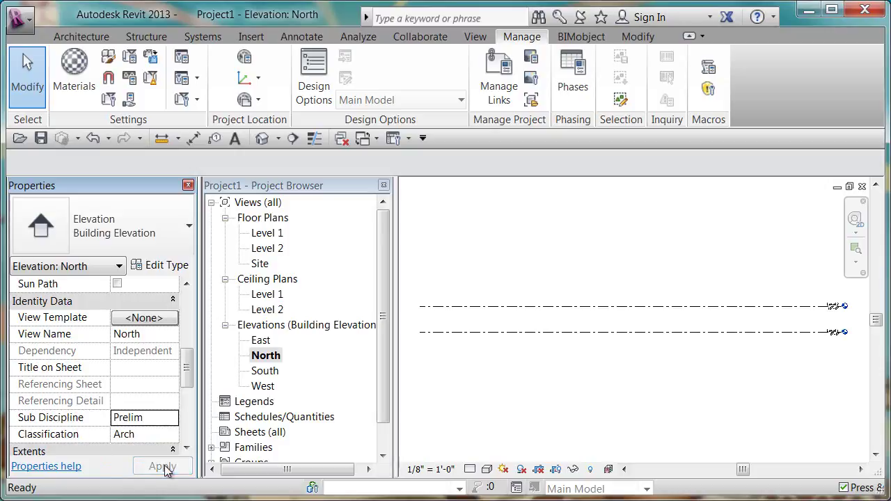
Step: Open the South elevation and set its Sub Discipline to Prelim and its Classification to Arch
{"action": "double_click", "coordinate": [265, 370]}
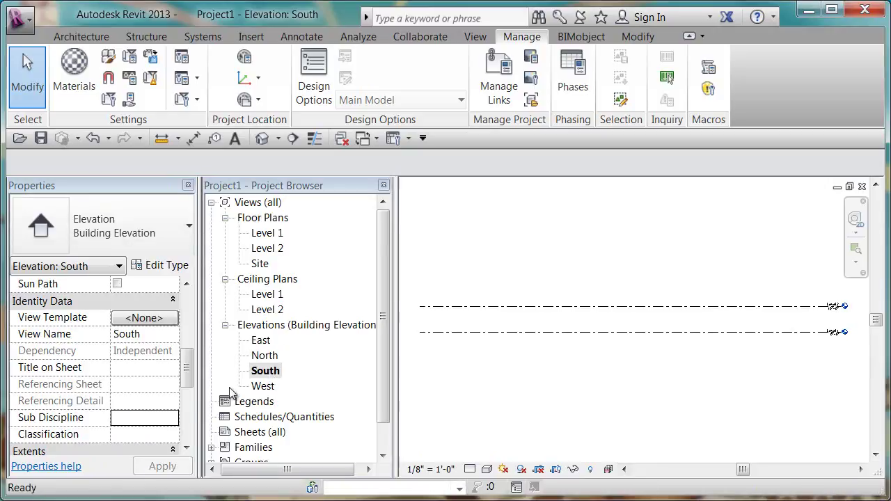
{"action": "left_click", "coordinate": [172, 417]}
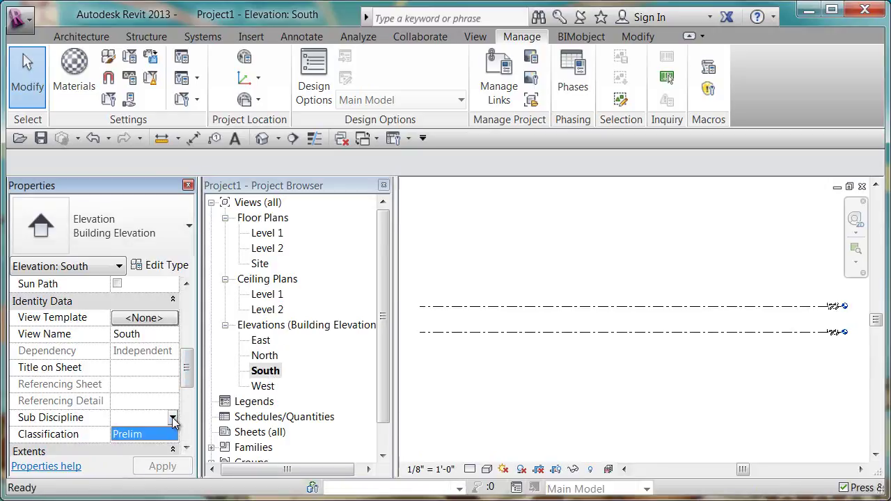
{"action": "left_click", "coordinate": [145, 434]}
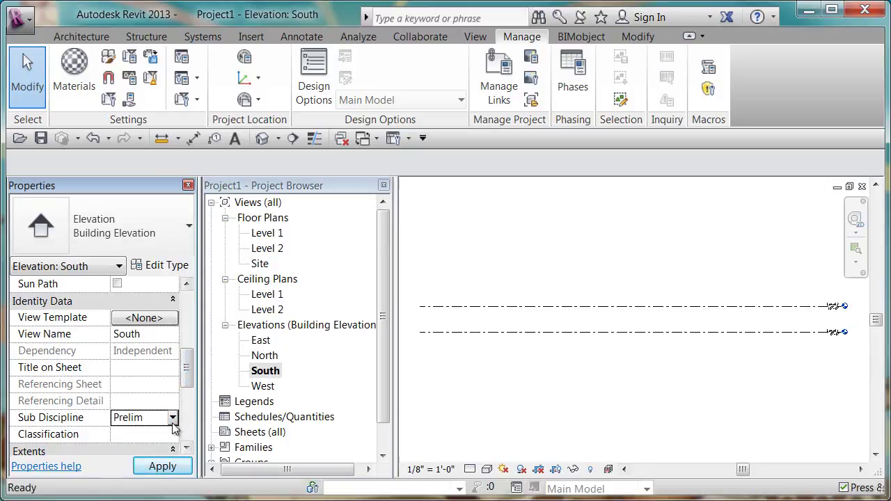
{"action": "left_click", "coordinate": [172, 418]}
{"action": "left_click", "coordinate": [173, 421]}
{"action": "left_click", "coordinate": [172, 434]}
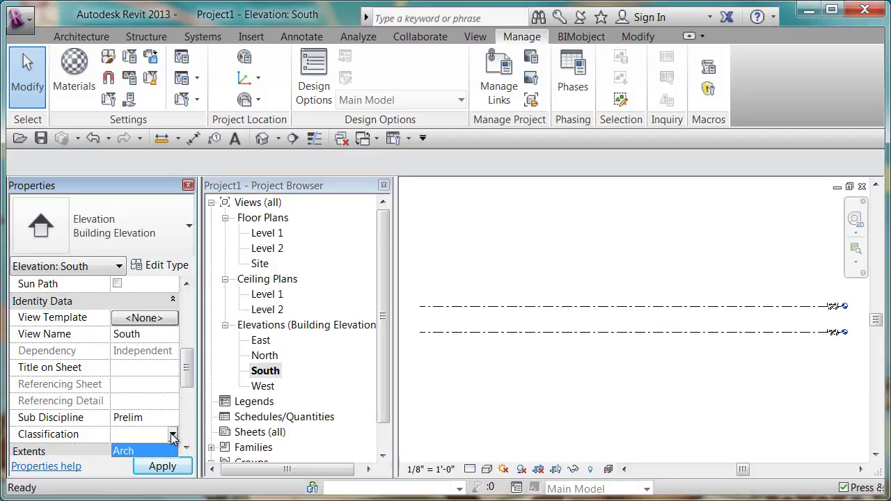
{"action": "left_click", "coordinate": [128, 451]}
Step: Change the South elevation's Sub Discipline to Design and apply its identity data
{"action": "left_click", "coordinate": [156, 418]}
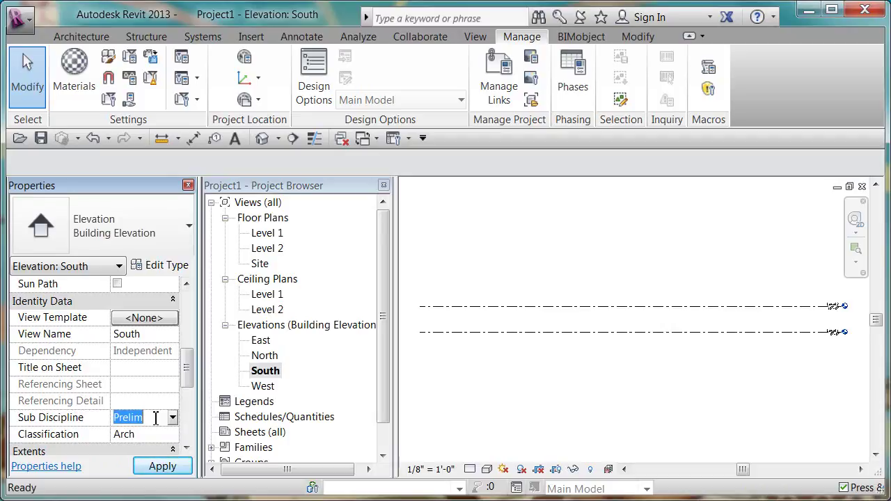
{"action": "type", "text": "Design"}
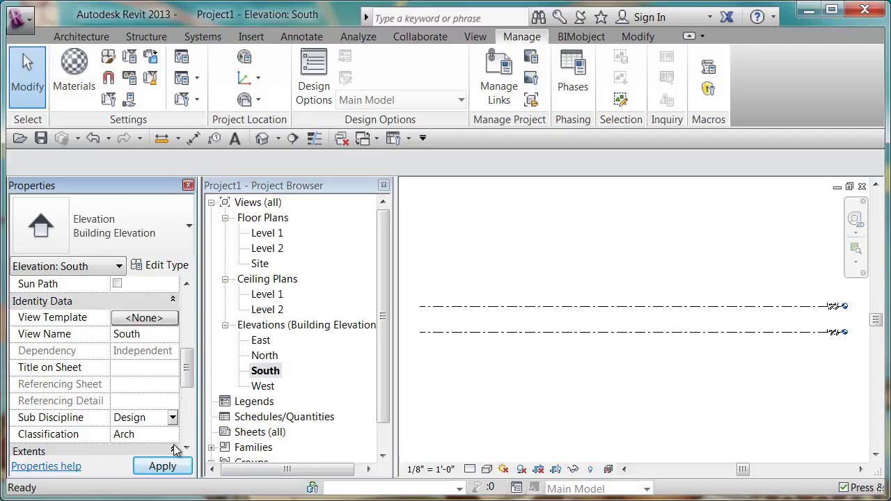
{"action": "left_click", "coordinate": [161, 466]}
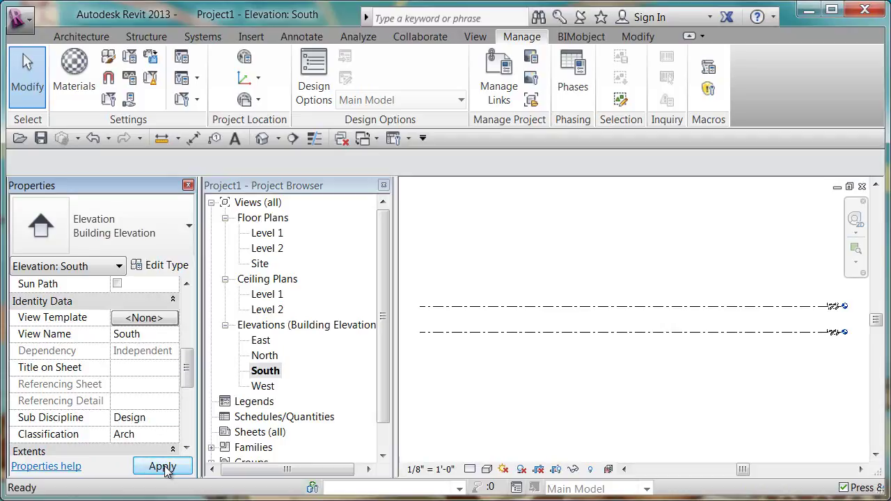
Step: Open the West elevation and apply the existing values Prelim for Sub Discipline and Arch for Classification
{"action": "double_click", "coordinate": [263, 386]}
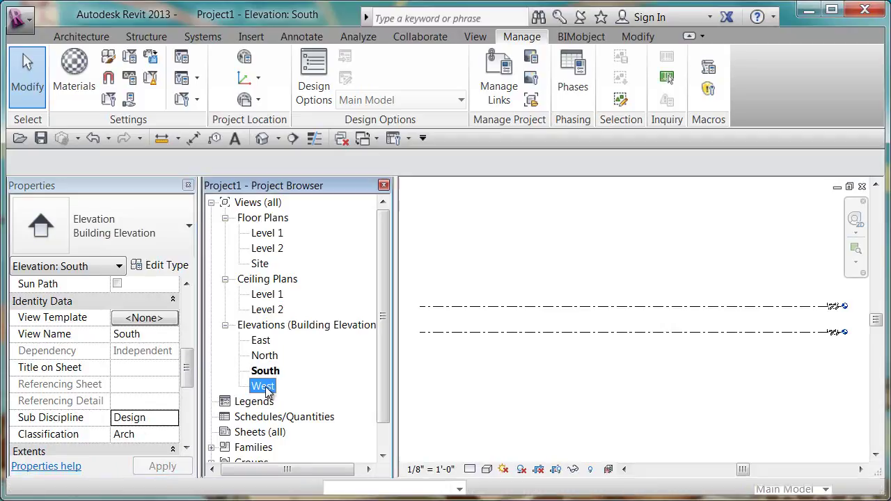
{"action": "left_click", "coordinate": [173, 417]}
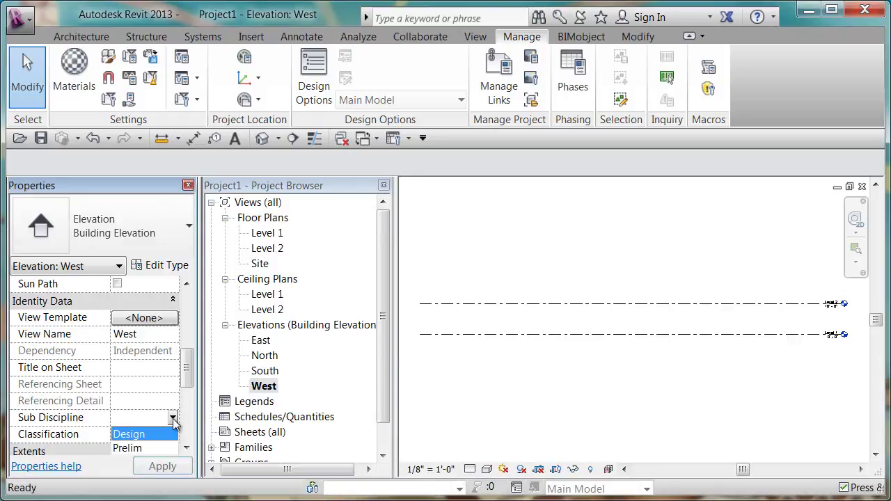
{"action": "left_click", "coordinate": [187, 381]}
{"action": "left_click_drag", "start_coordinate": [187, 378], "coordinate": [186, 384]}
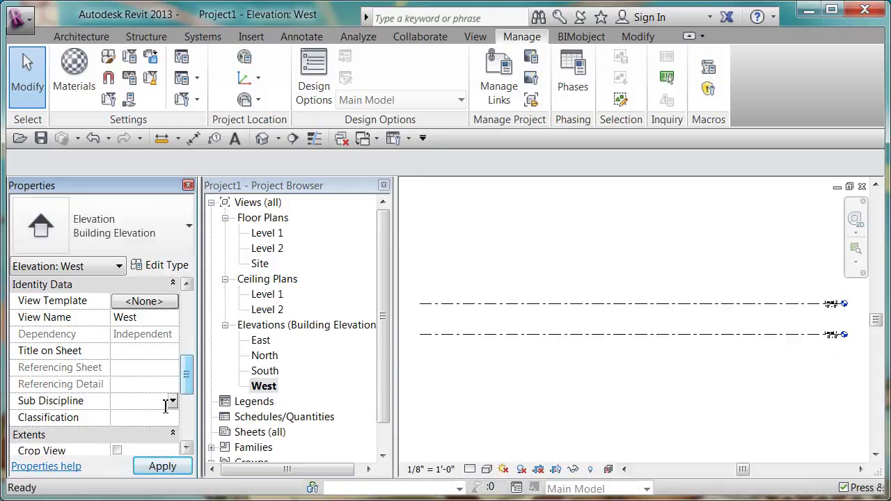
{"action": "left_click", "coordinate": [172, 401]}
{"action": "left_click", "coordinate": [139, 432]}
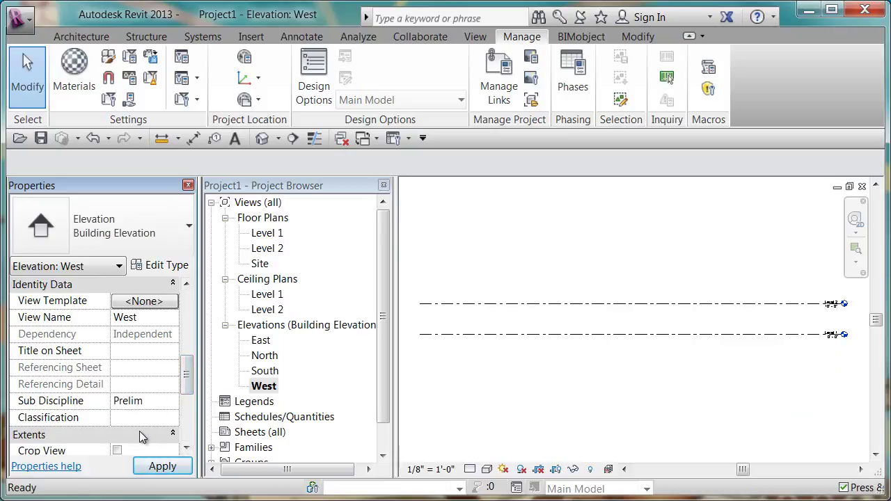
{"action": "left_click", "coordinate": [172, 418]}
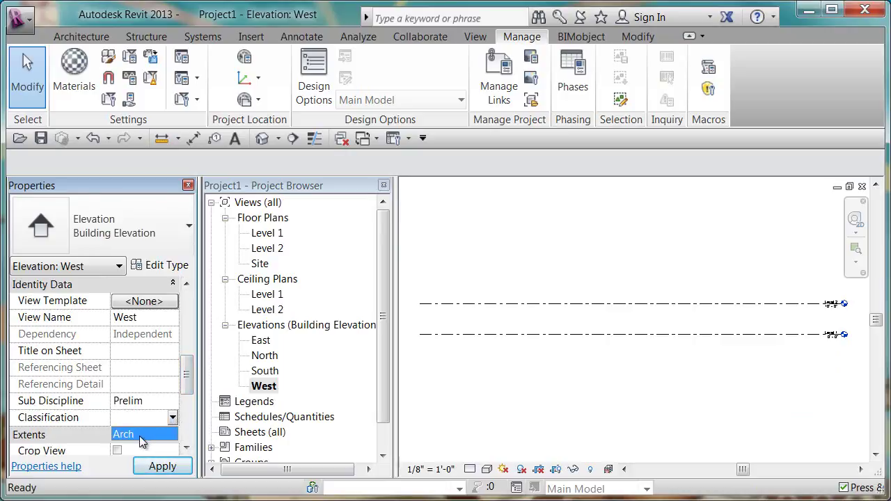
{"action": "left_click", "coordinate": [143, 435]}
{"action": "left_click", "coordinate": [163, 466]}
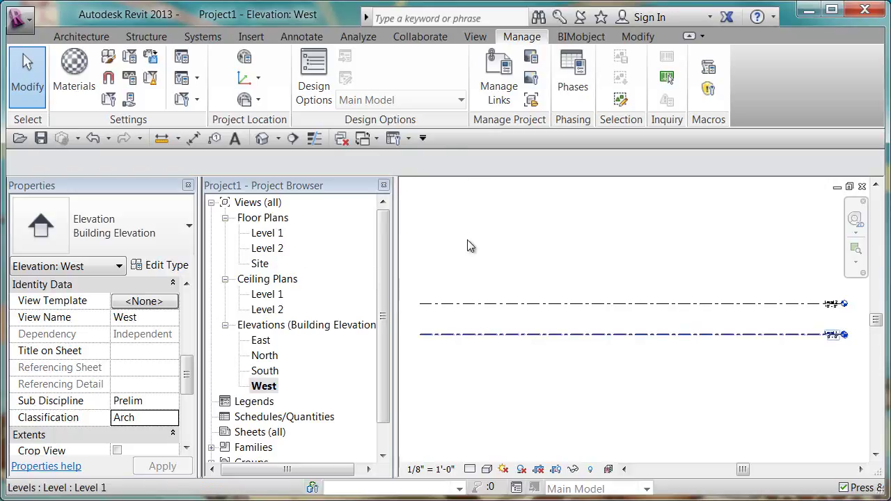
Step: Create a new browser organization for views named Sub Discipline
{"action": "left_click", "coordinate": [408, 139]}
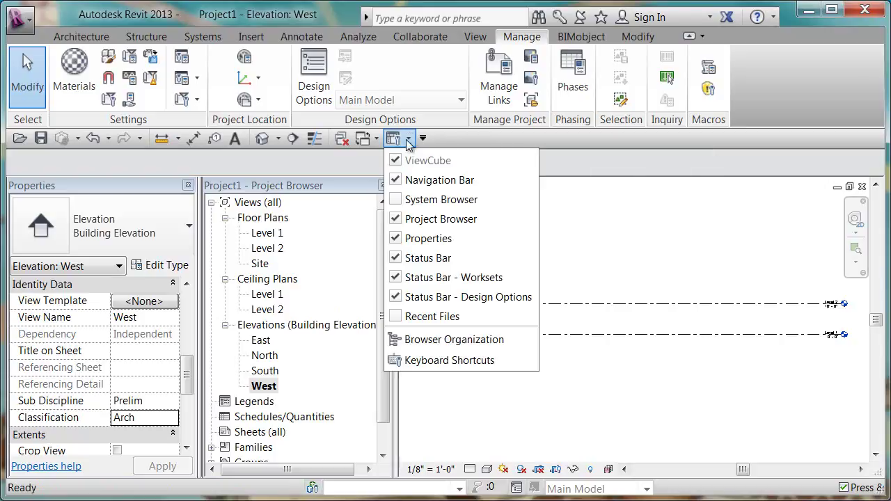
{"action": "left_click", "coordinate": [433, 339]}
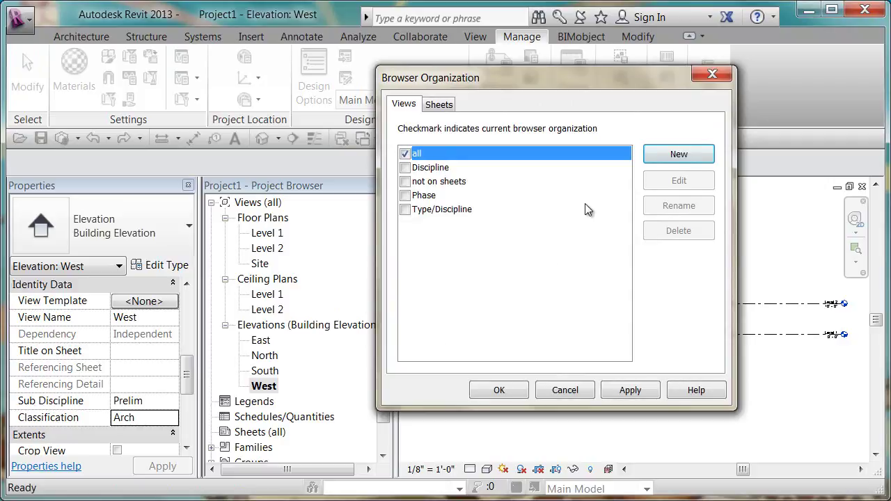
{"action": "left_click", "coordinate": [681, 162]}
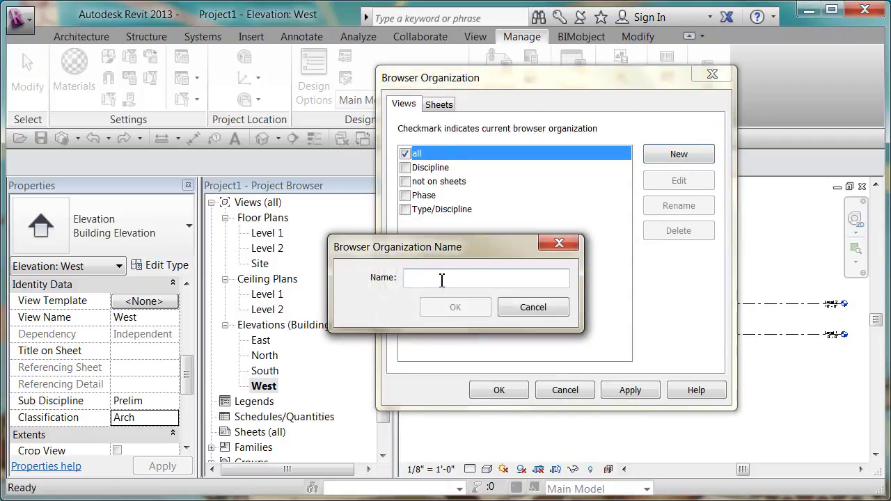
{"action": "type", "text": "Sub Discipline"}
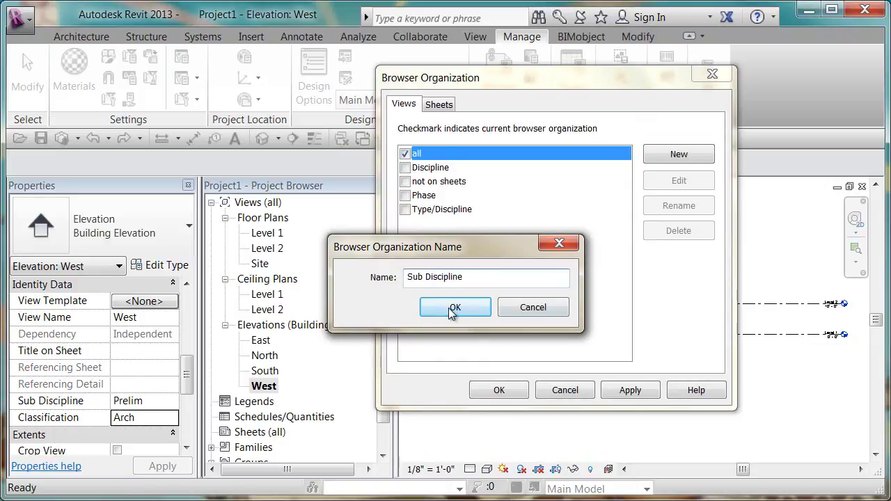
{"action": "left_click", "coordinate": [448, 308]}
Step: Group the new organization's folders by Sub Discipline and then by Classification, and accept its properties
{"action": "left_click", "coordinate": [508, 132]}
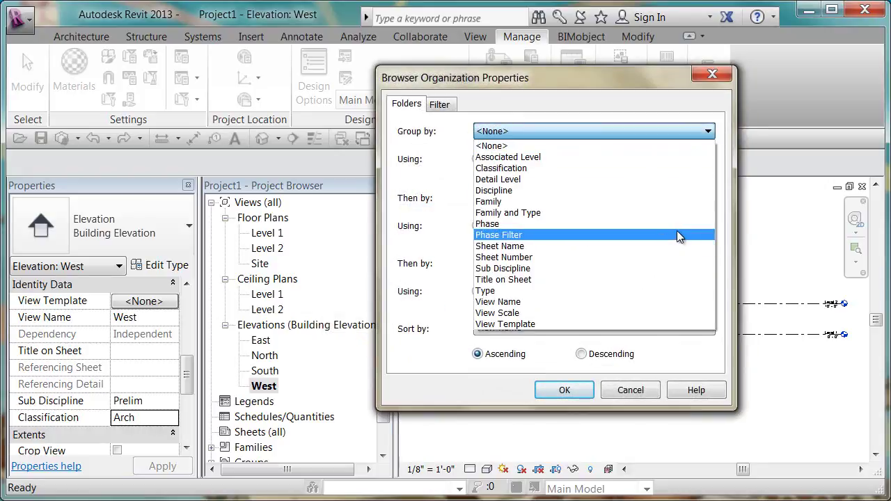
{"action": "left_click", "coordinate": [524, 270]}
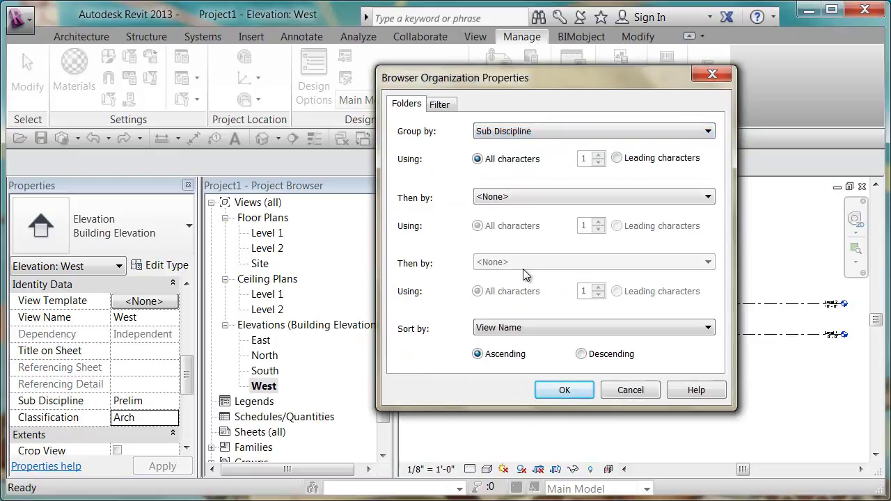
{"action": "left_click", "coordinate": [516, 198]}
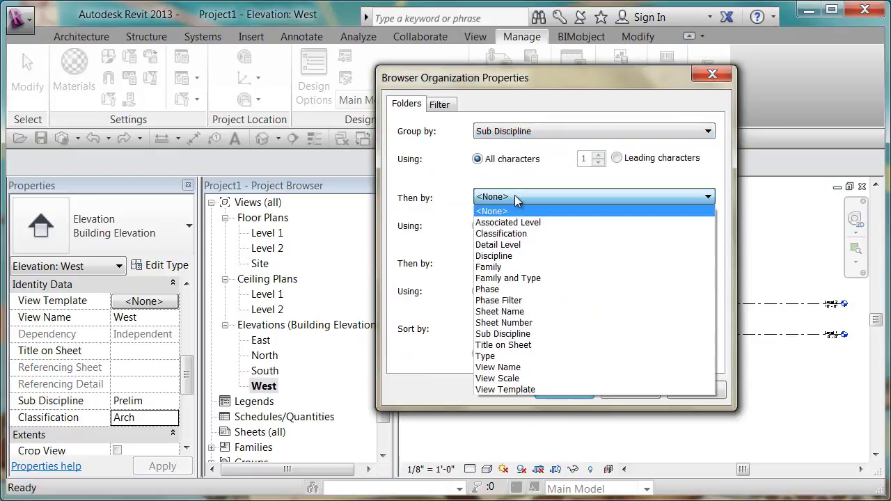
{"action": "left_click", "coordinate": [503, 233]}
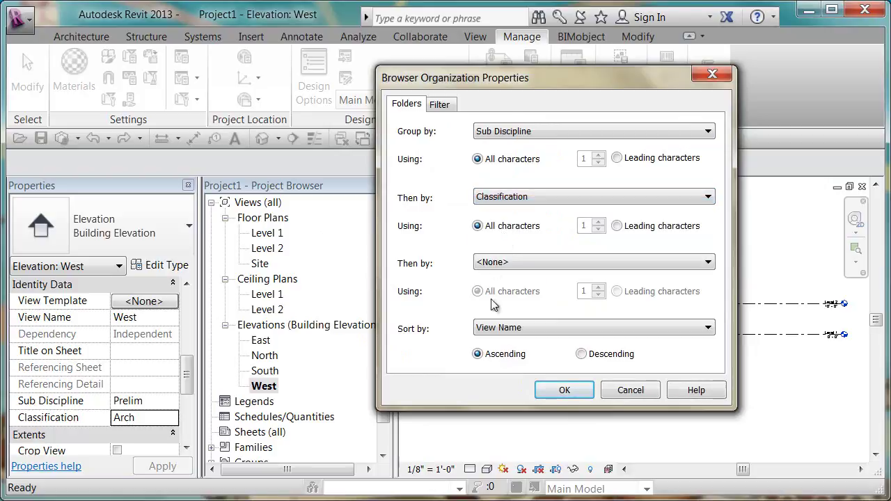
{"action": "left_click", "coordinate": [564, 390]}
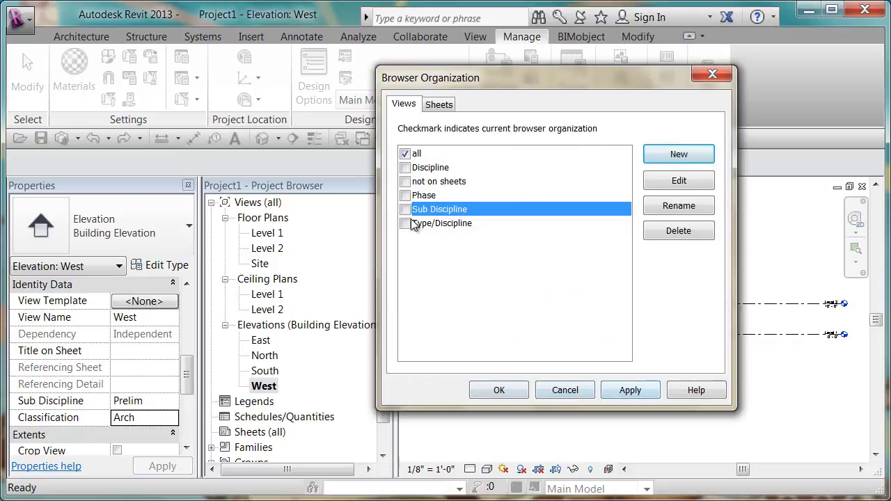
Step: Make Sub Discipline the current browser organization for views and apply it to the project
{"action": "left_click", "coordinate": [405, 209]}
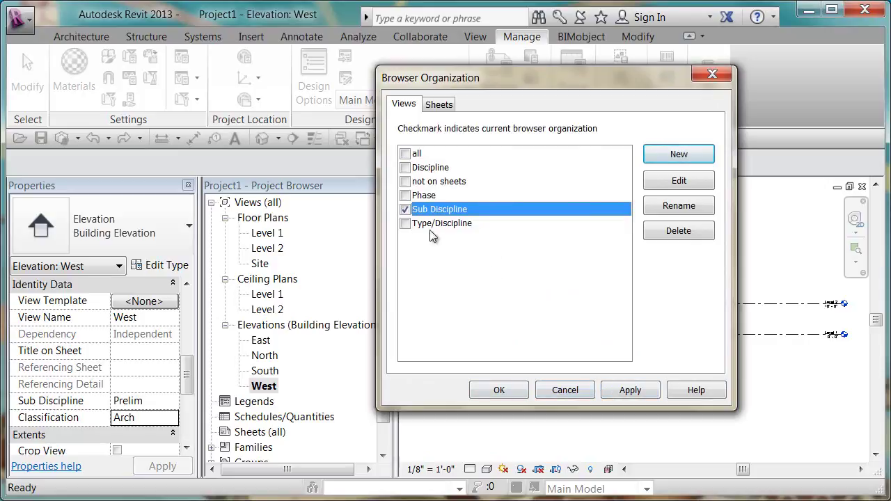
{"action": "left_click", "coordinate": [615, 391]}
{"action": "left_click", "coordinate": [502, 389]}
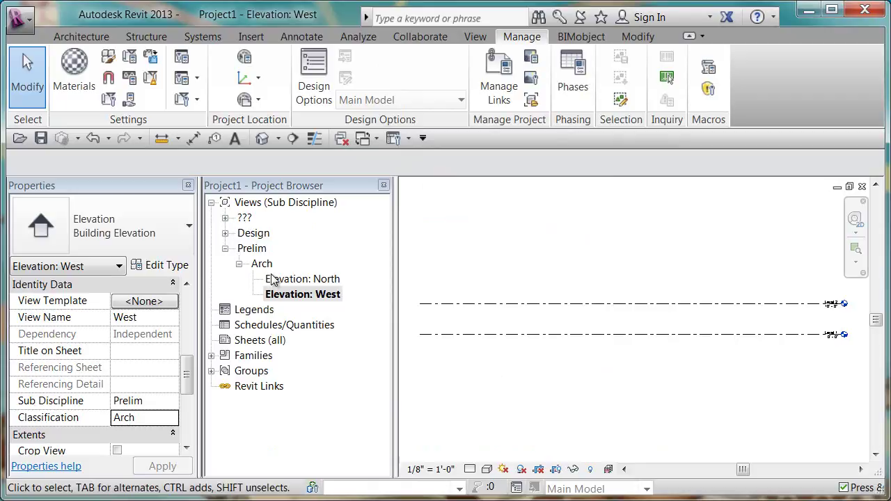
Step: Expand the Design folder and its Arch subfolder in the project browser and examine how the South elevation is filed
{"action": "left_click", "coordinate": [225, 234]}
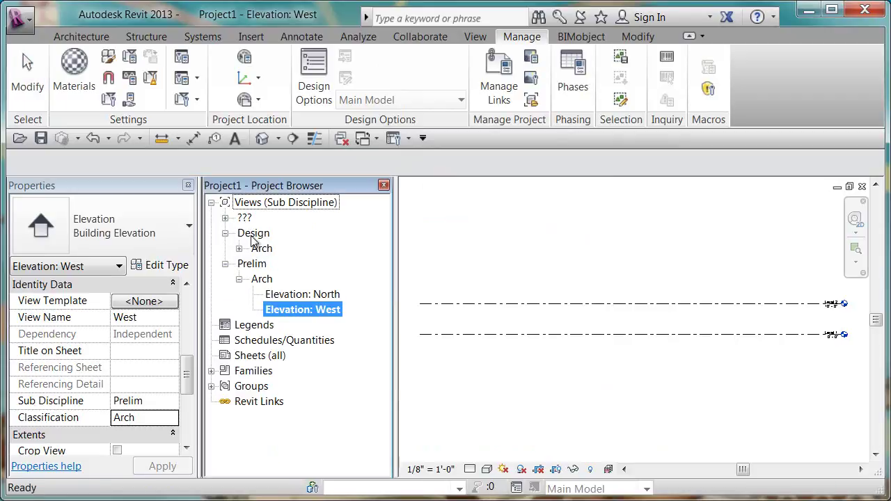
{"action": "left_click", "coordinate": [239, 248]}
{"action": "left_click", "coordinate": [268, 249]}
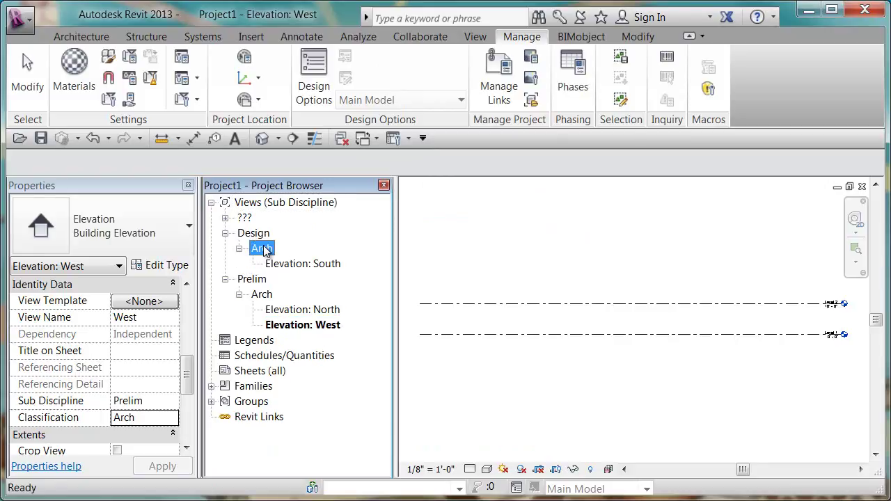
{"action": "left_click", "coordinate": [306, 264]}
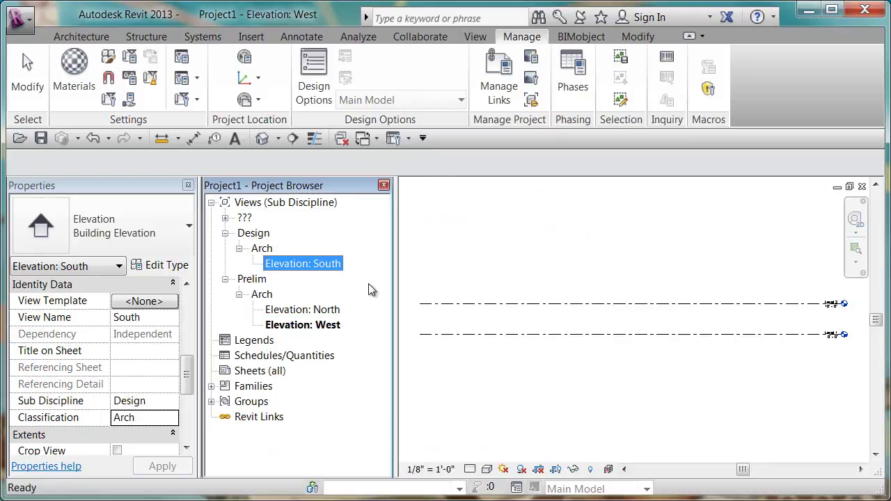
{"action": "left_click", "coordinate": [254, 234]}
{"action": "left_click", "coordinate": [269, 251]}
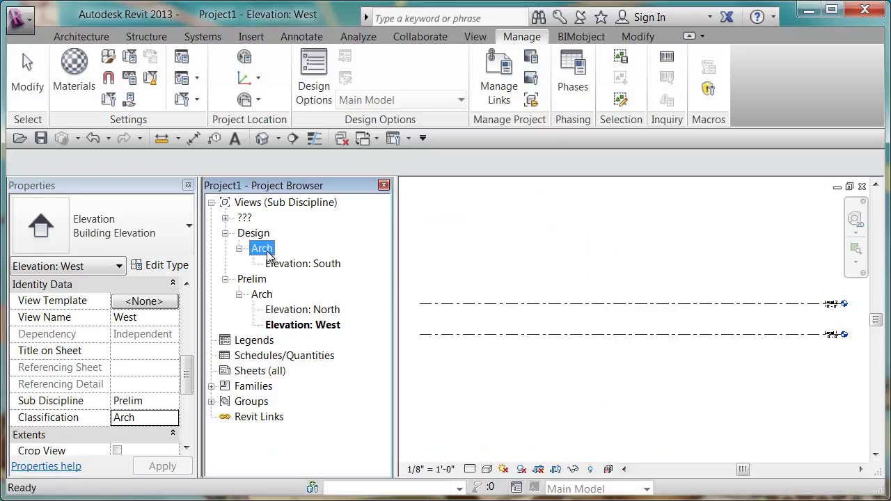
{"action": "left_click", "coordinate": [262, 234]}
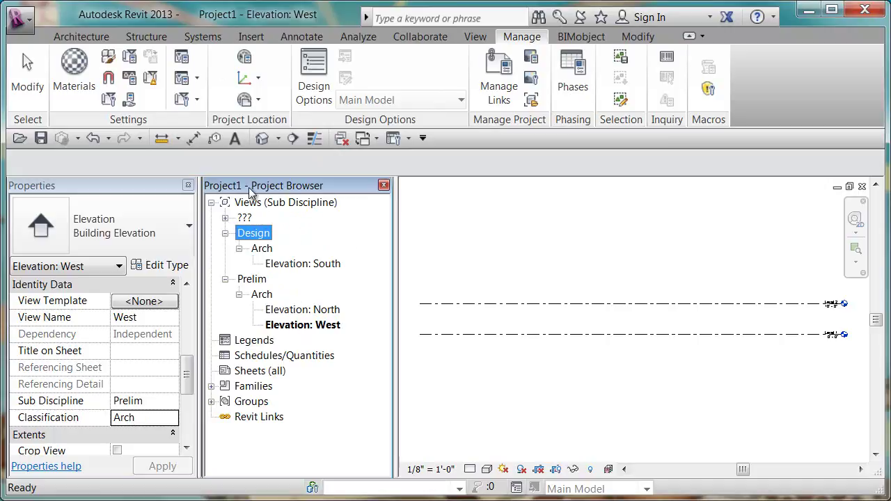
Step: Expand the ??? folder and go through the elevation, floor plans and ceiling plans that lack Sub Discipline and Classification values
{"action": "left_click", "coordinate": [224, 217]}
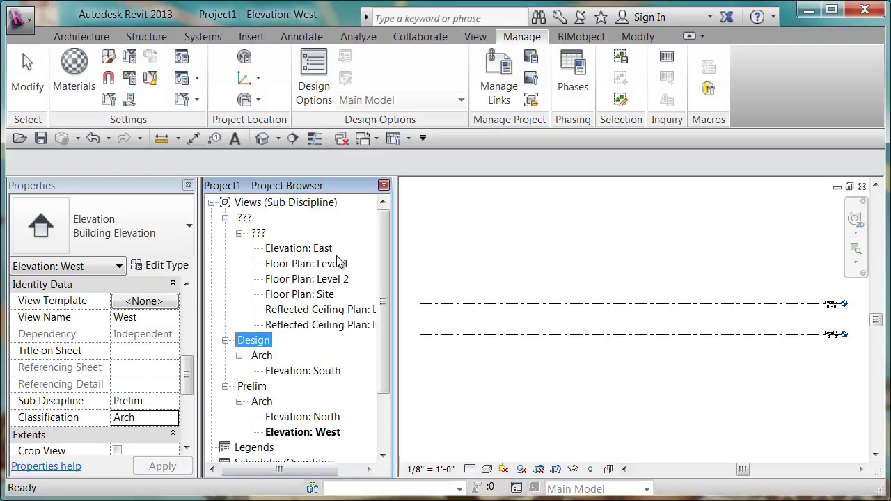
{"action": "left_click", "coordinate": [327, 248]}
{"action": "left_click", "coordinate": [329, 265]}
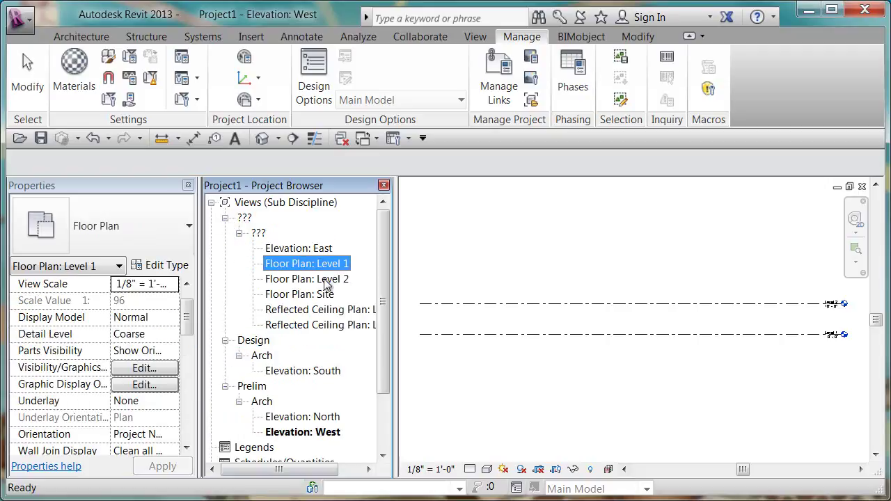
{"action": "left_click", "coordinate": [324, 279]}
{"action": "left_click", "coordinate": [322, 295]}
{"action": "left_click", "coordinate": [326, 310]}
{"action": "left_click", "coordinate": [351, 324]}
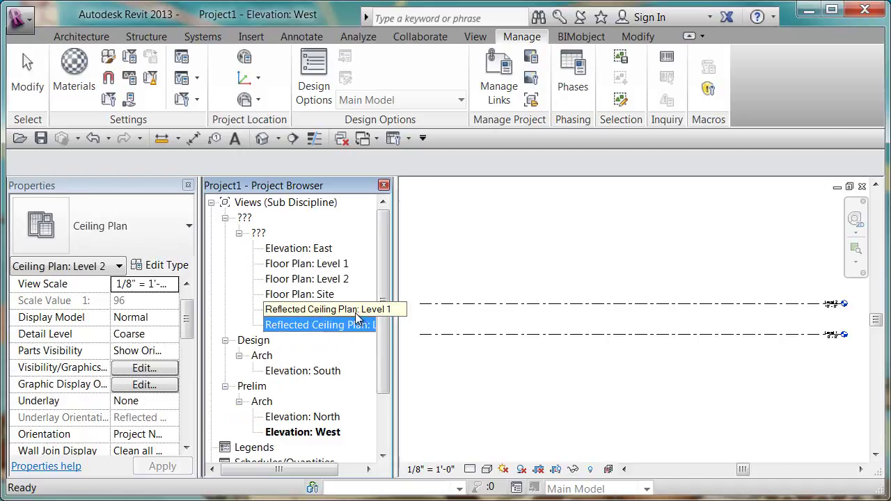
{"action": "left_click", "coordinate": [257, 233]}
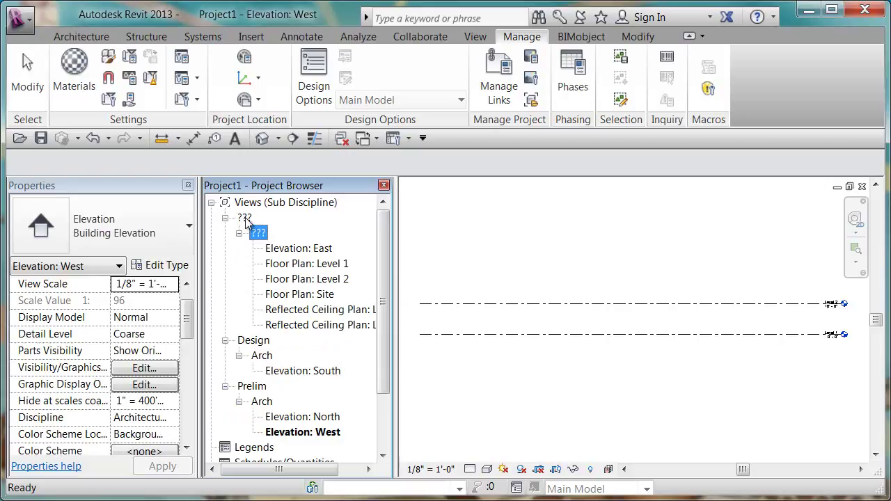
{"action": "key", "text": "Up"}
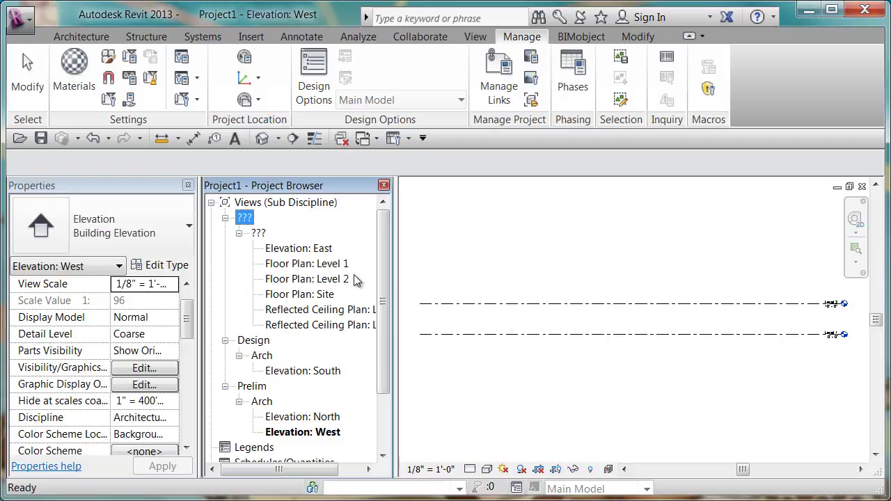
Step: Try to set Sub Discipline to Design for the East elevation, Level 2 floor plan and Level 2 reflected ceiling plan together
{"action": "left_click", "coordinate": [299, 249]}
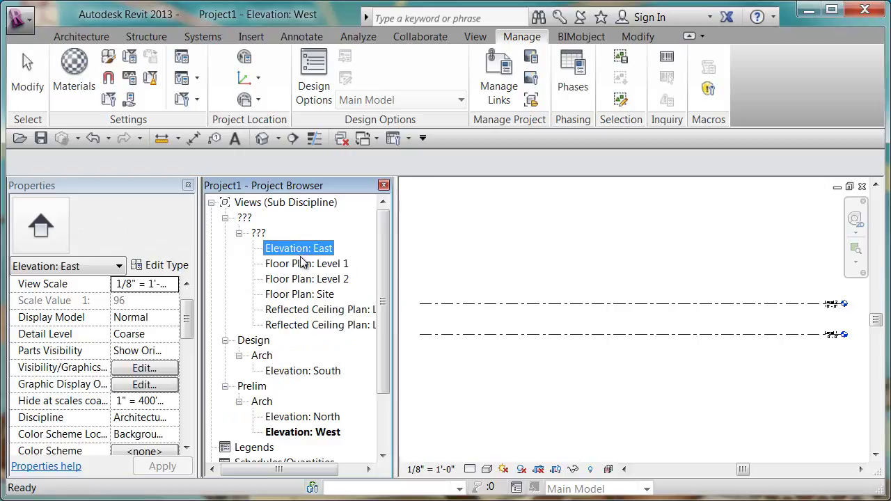
{"action": "left_click", "coordinate": [308, 279], "text": "shift"}
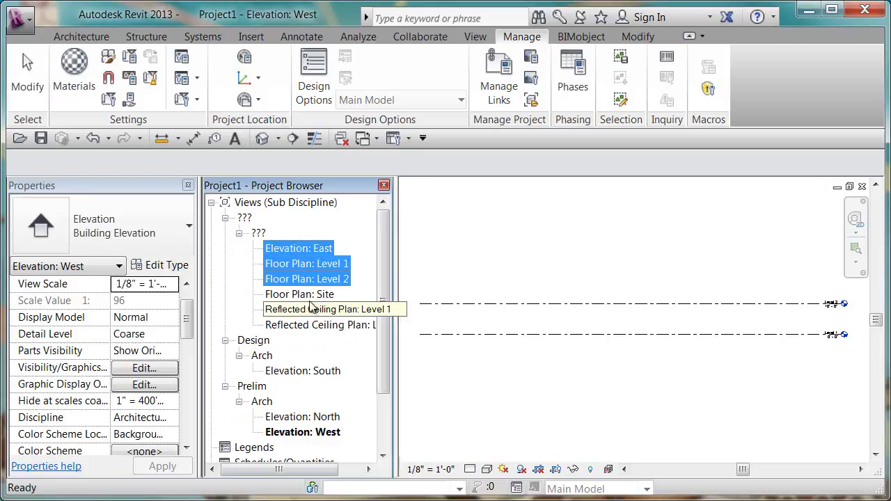
{"action": "left_click", "coordinate": [308, 248]}
{"action": "left_click", "coordinate": [312, 280], "text": "ctrl"}
{"action": "left_click", "coordinate": [315, 325], "text": "ctrl"}
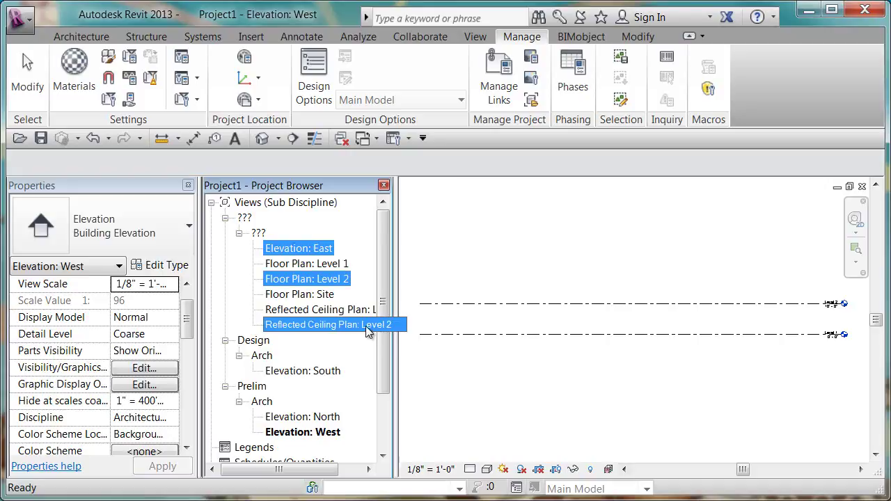
{"action": "left_click_drag", "start_coordinate": [187, 317], "coordinate": [183, 382]}
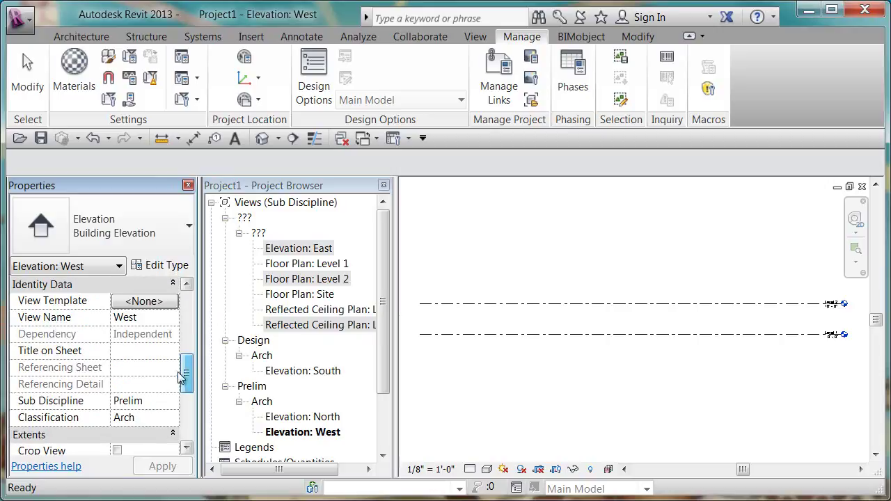
{"action": "left_click", "coordinate": [173, 401]}
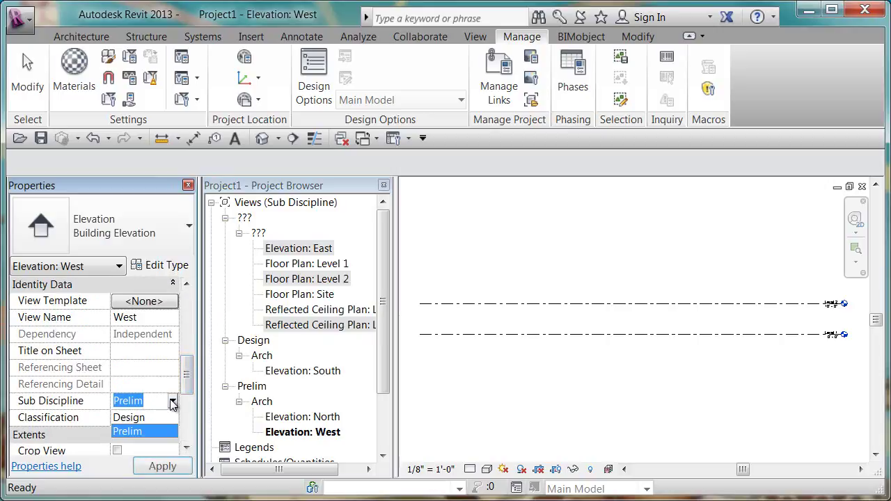
{"action": "left_click", "coordinate": [132, 418]}
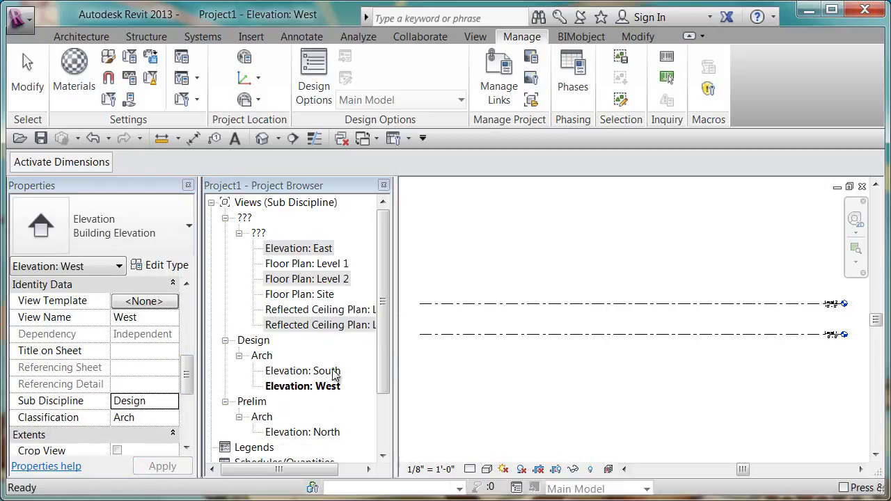
Step: Try again to select the East elevation, Level 2 floor plan and Level 2 reflected ceiling plan together for editing their Sub Discipline
{"action": "left_click", "coordinate": [327, 387]}
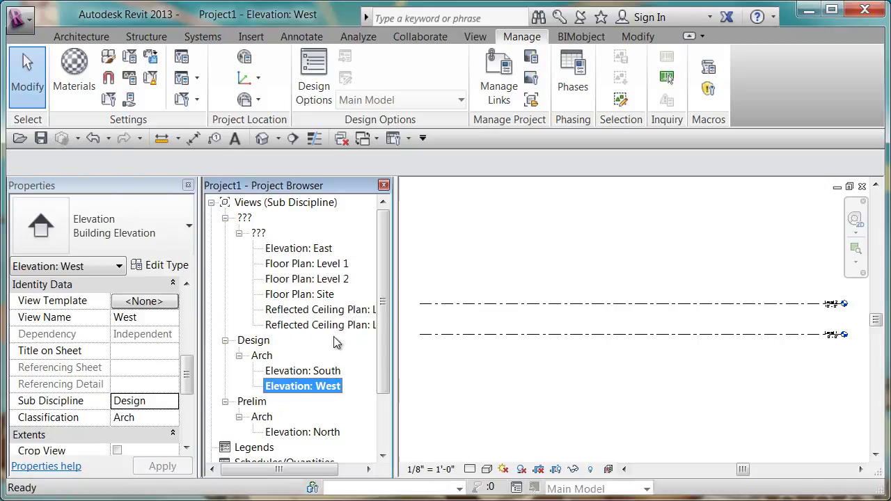
{"action": "left_click", "coordinate": [324, 251]}
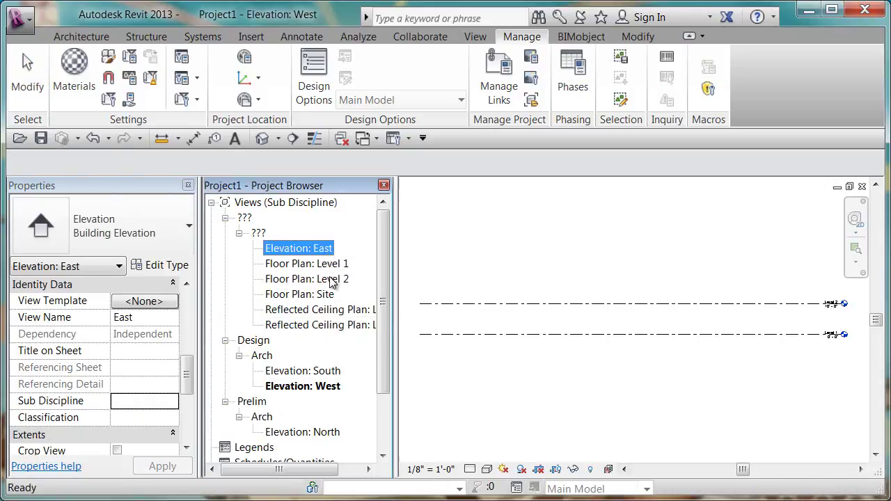
{"action": "left_click", "coordinate": [328, 279], "text": "ctrl"}
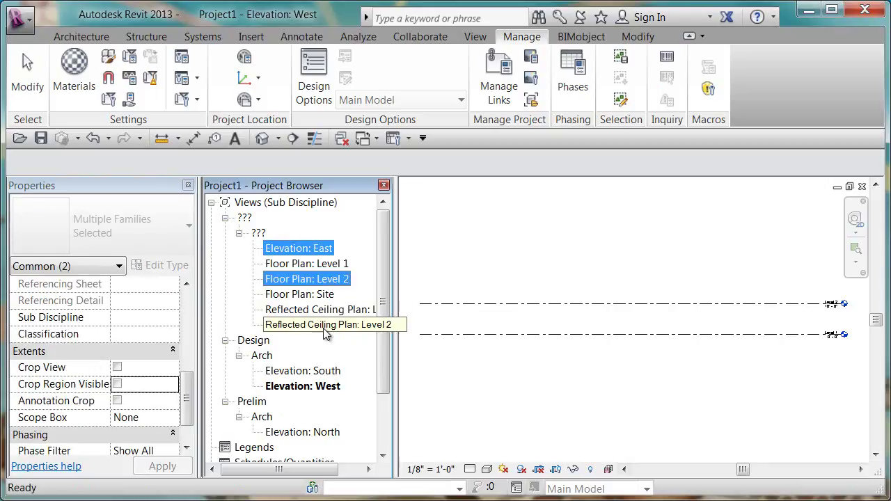
{"action": "left_click", "coordinate": [369, 325], "text": "ctrl"}
{"action": "left_click_drag", "start_coordinate": [188, 365], "coordinate": [188, 377]}
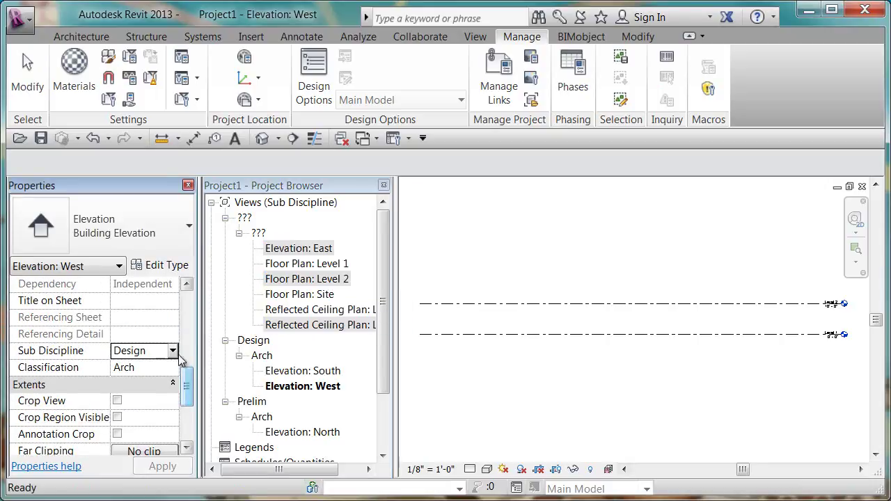
Step: Select only the East elevation and set its Sub Discipline to Design
{"action": "left_click", "coordinate": [324, 255]}
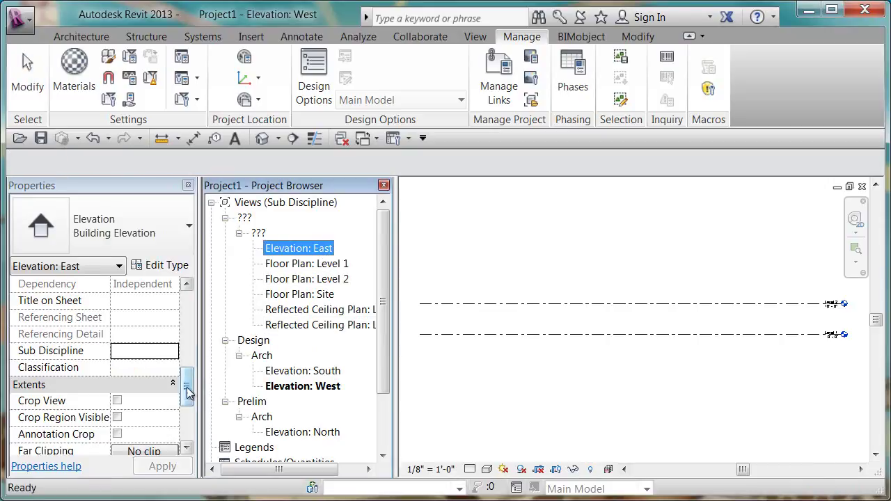
{"action": "mouse_move", "coordinate": [190, 391]}
{"action": "left_mouse_down"}
{"action": "mouse_move", "coordinate": [189, 418]}
{"action": "mouse_move", "coordinate": [186, 391]}
{"action": "left_mouse_up"}
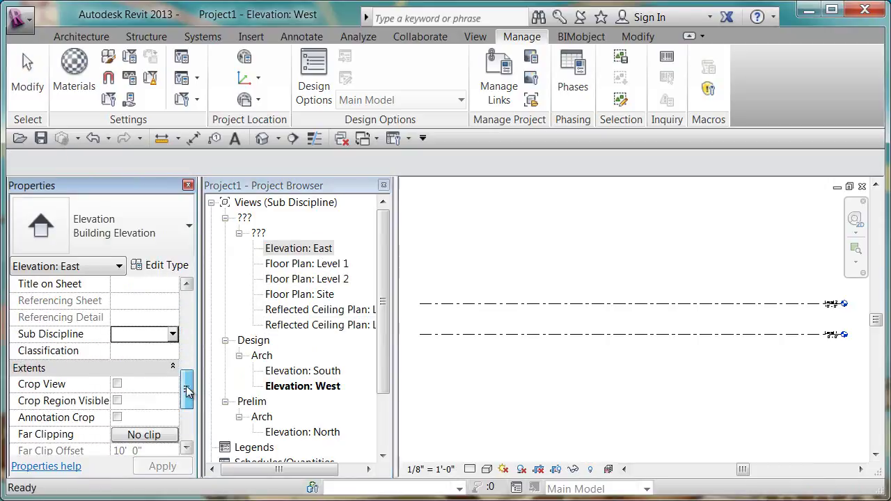
{"action": "left_click", "coordinate": [172, 334]}
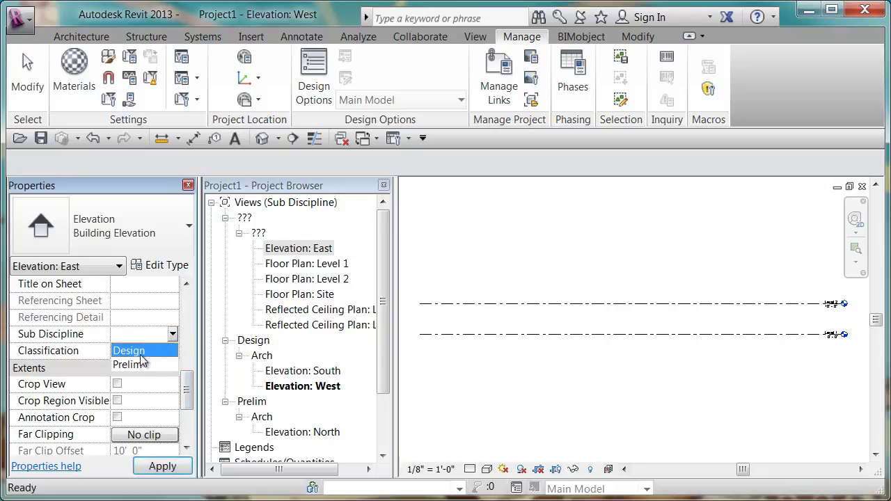
{"action": "left_click", "coordinate": [141, 352]}
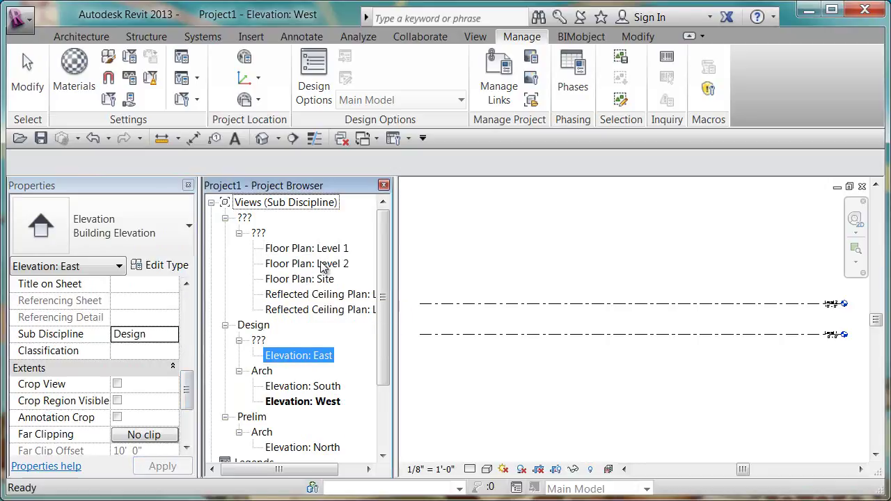
Step: Set the Classification of the Level 2 floor plan to Arch
{"action": "left_click", "coordinate": [322, 264]}
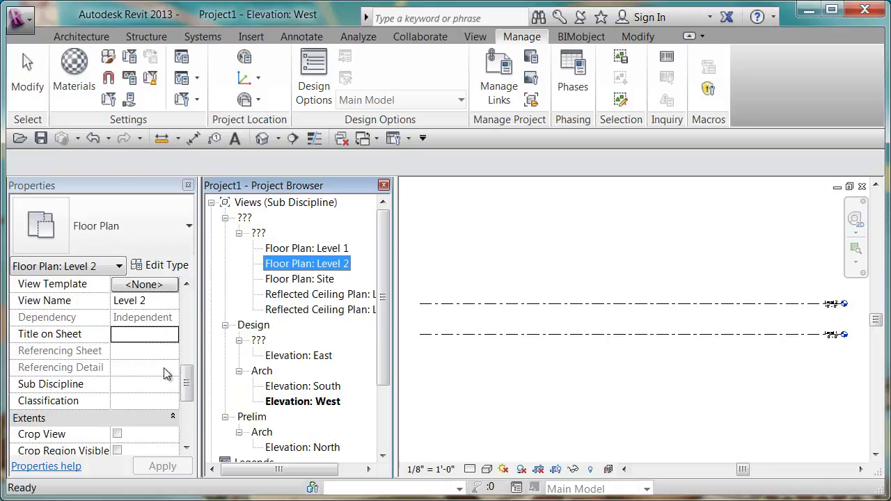
{"action": "left_click", "coordinate": [173, 401]}
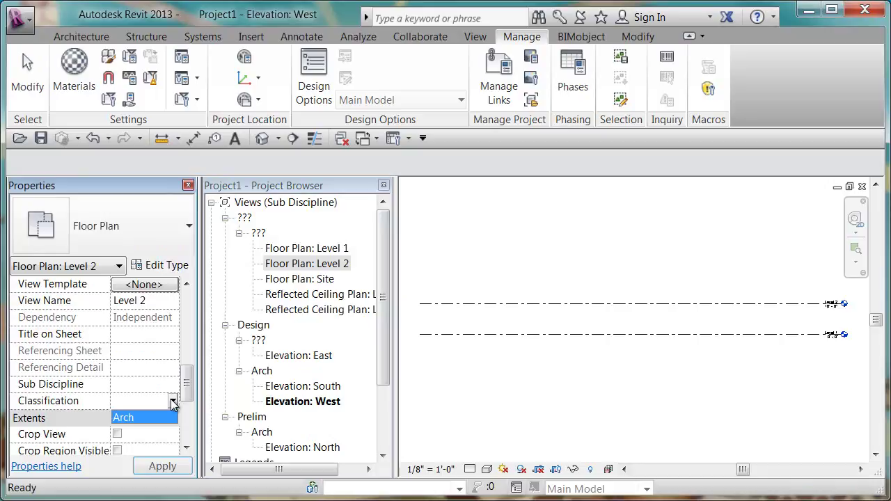
{"action": "left_click", "coordinate": [130, 417]}
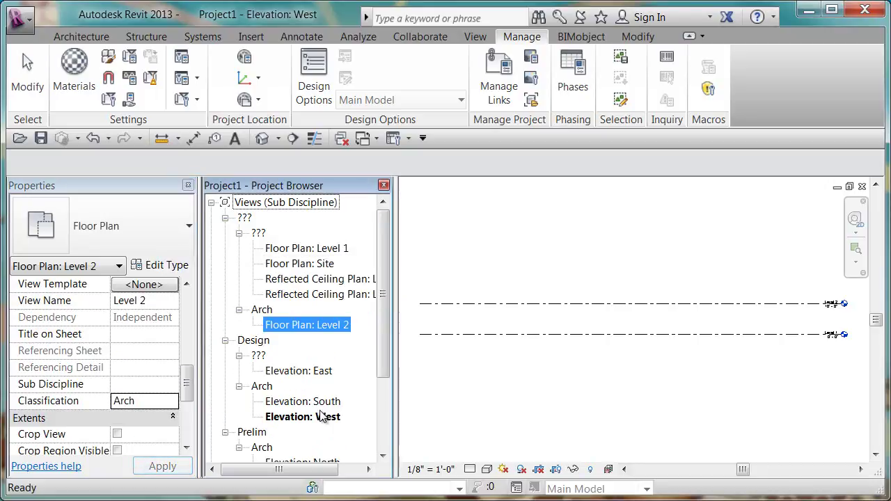
Step: Compare the ??? folder with the folder grouping settings of the Sub Discipline browser organization, and close them without changes
{"action": "left_click", "coordinate": [240, 233]}
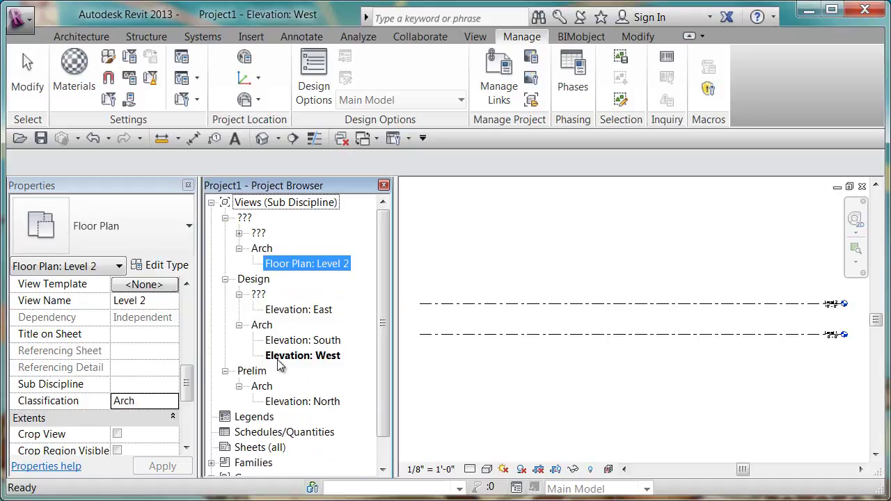
{"action": "left_click", "coordinate": [239, 234]}
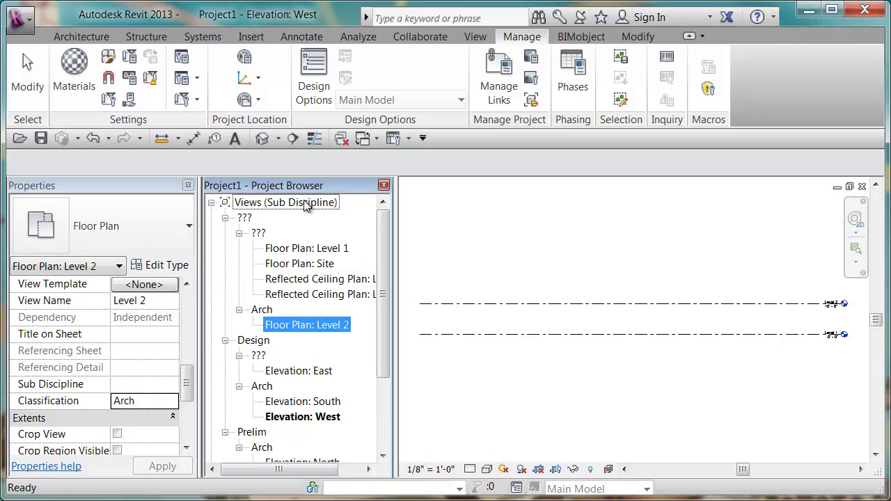
{"action": "left_click", "coordinate": [409, 139]}
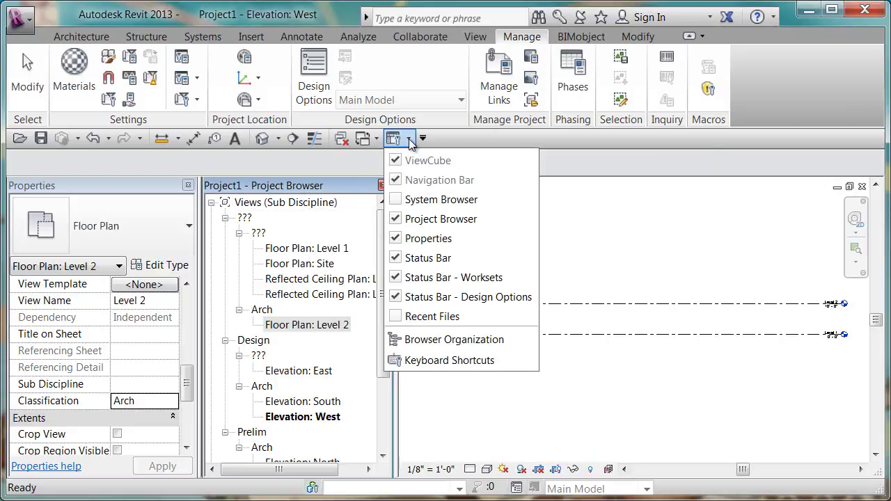
{"action": "left_click", "coordinate": [427, 341]}
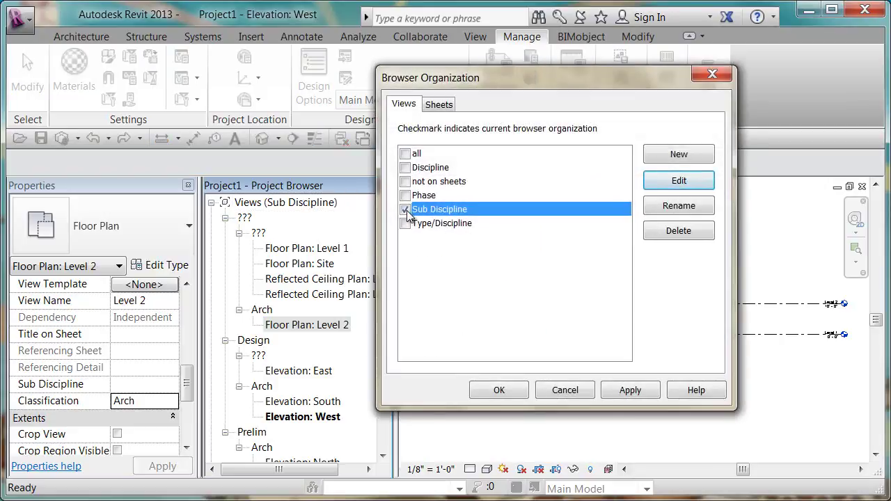
{"action": "left_click", "coordinate": [668, 182]}
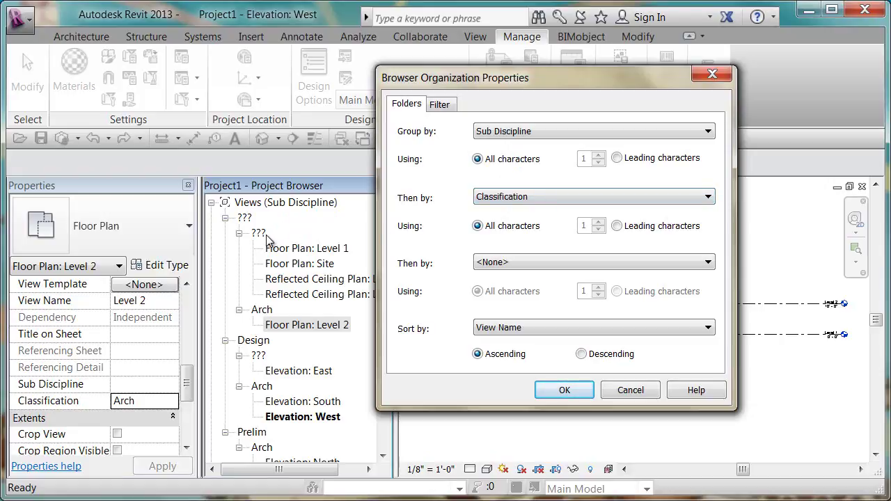
{"action": "left_click", "coordinate": [628, 389]}
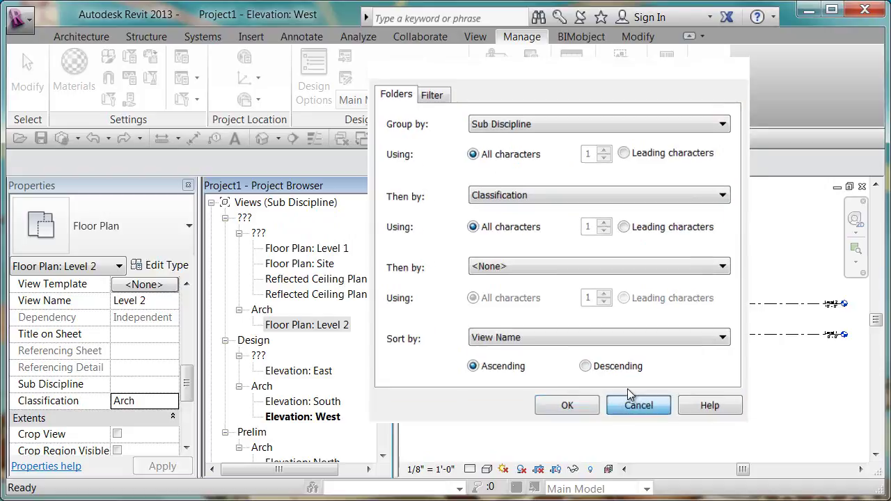
{"action": "left_click", "coordinate": [566, 391]}
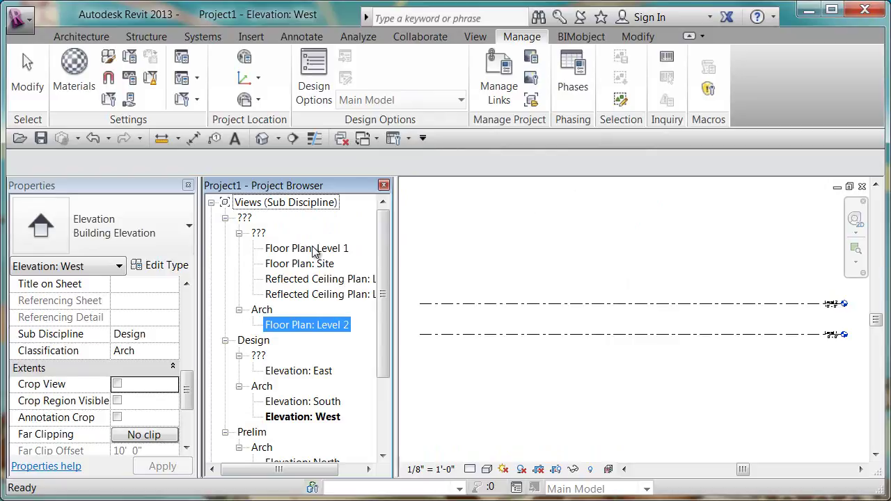
Step: Set Sub Discipline to Design for the Level 1 floor plan and to Prelim for the Site floor plan
{"action": "left_click", "coordinate": [325, 250]}
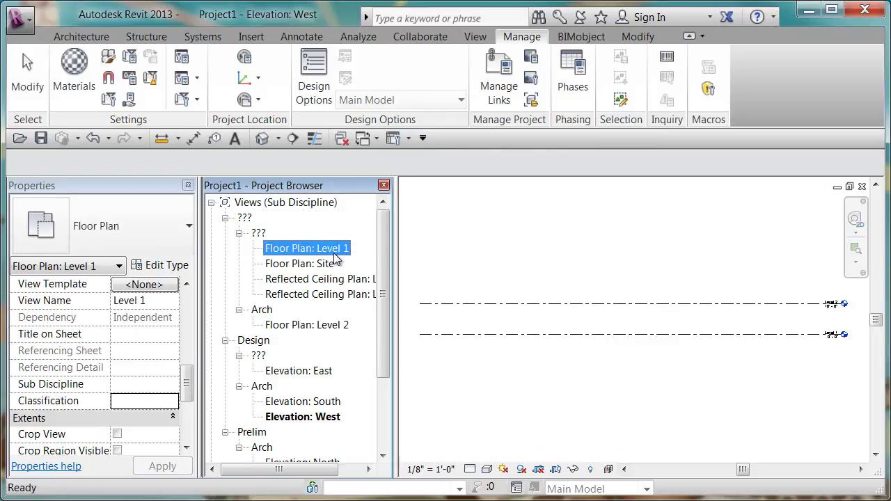
{"action": "left_click", "coordinate": [174, 385]}
{"action": "left_click", "coordinate": [145, 403]}
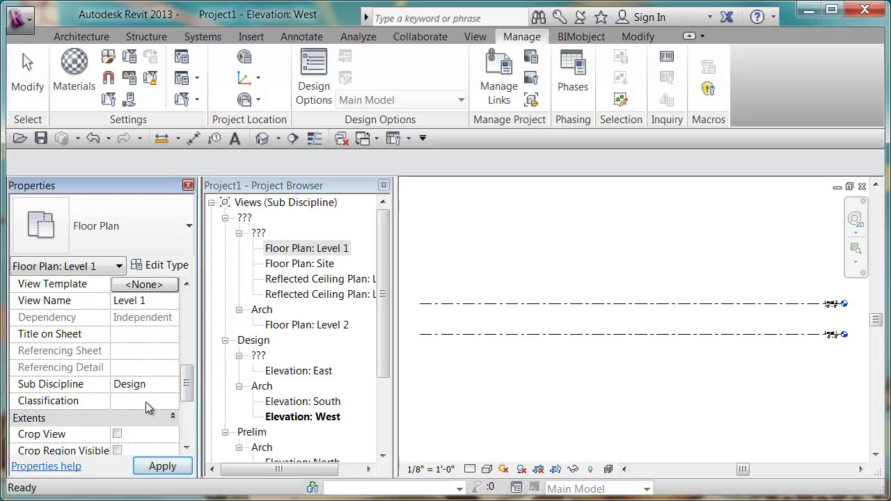
{"action": "left_click", "coordinate": [296, 249]}
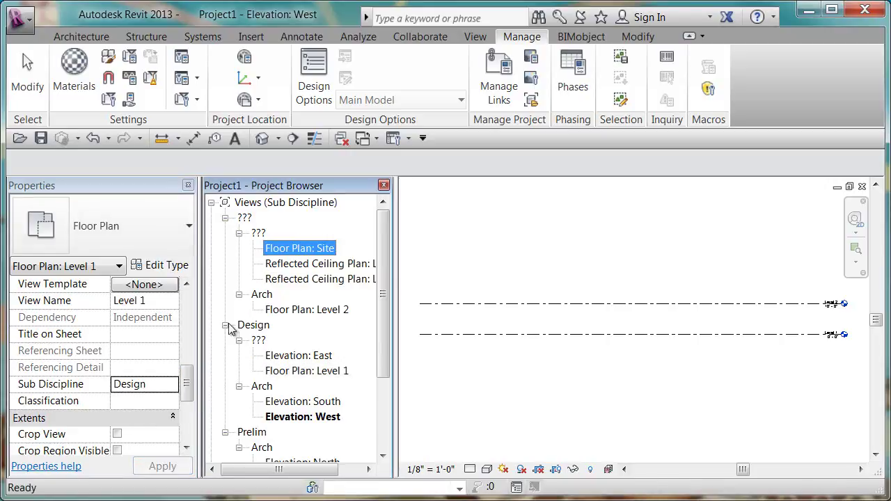
{"action": "left_click", "coordinate": [173, 384]}
{"action": "left_click", "coordinate": [139, 415]}
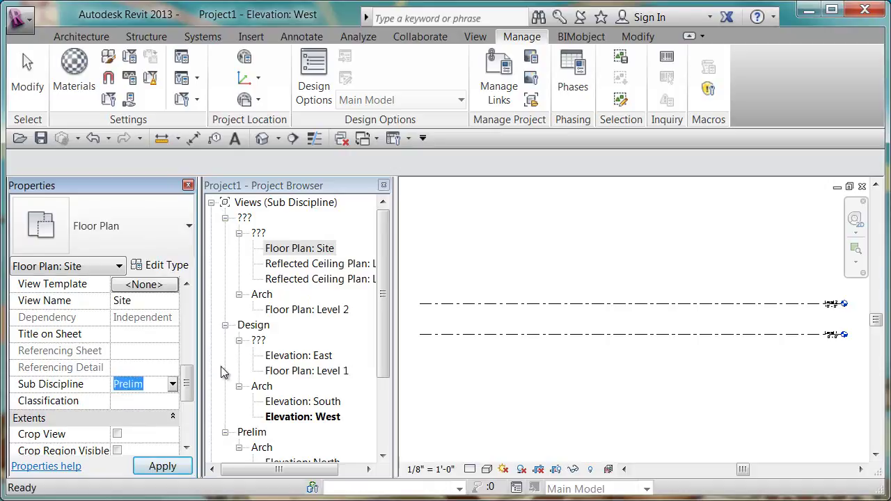
Step: Set Sub Discipline to Prelim for the Level 1 and Level 2 reflected ceiling plans
{"action": "left_click", "coordinate": [322, 248]}
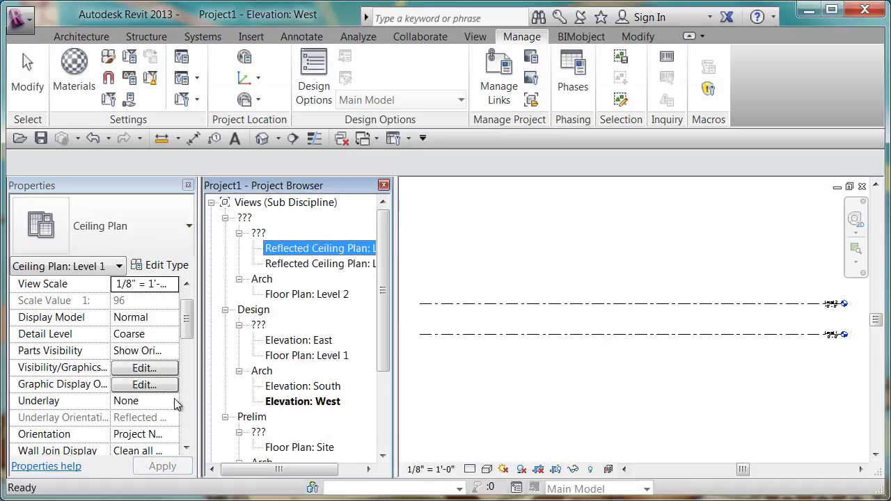
{"action": "scroll", "coordinate": [177, 341], "scroll_direction": "down", "scroll_amount": 3}
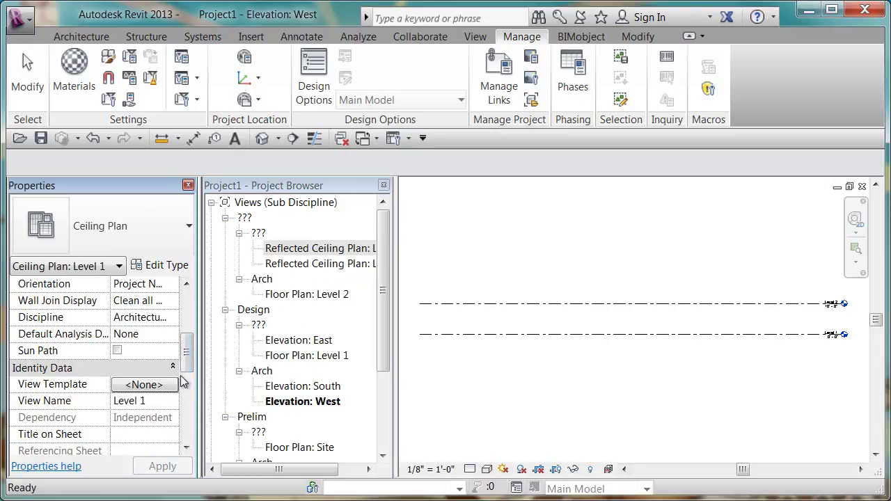
{"action": "scroll", "coordinate": [180, 400], "scroll_direction": "down", "scroll_amount": 2}
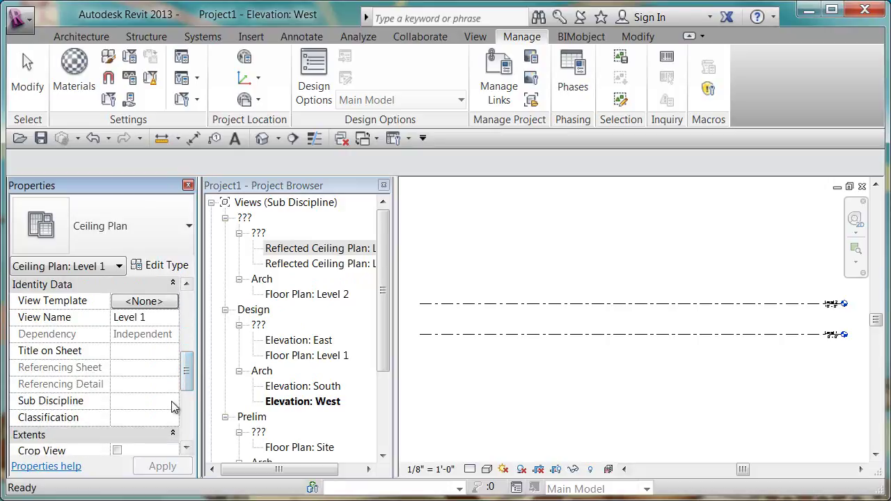
{"action": "left_click", "coordinate": [174, 400]}
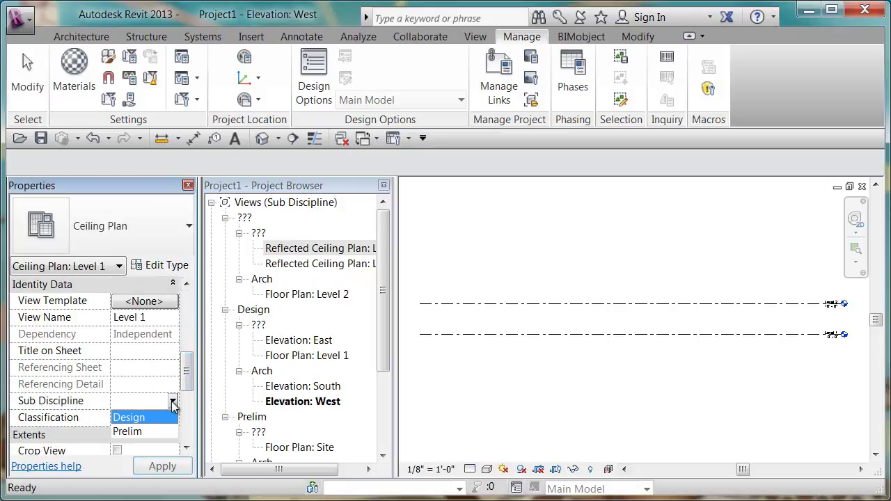
{"action": "left_click", "coordinate": [139, 432]}
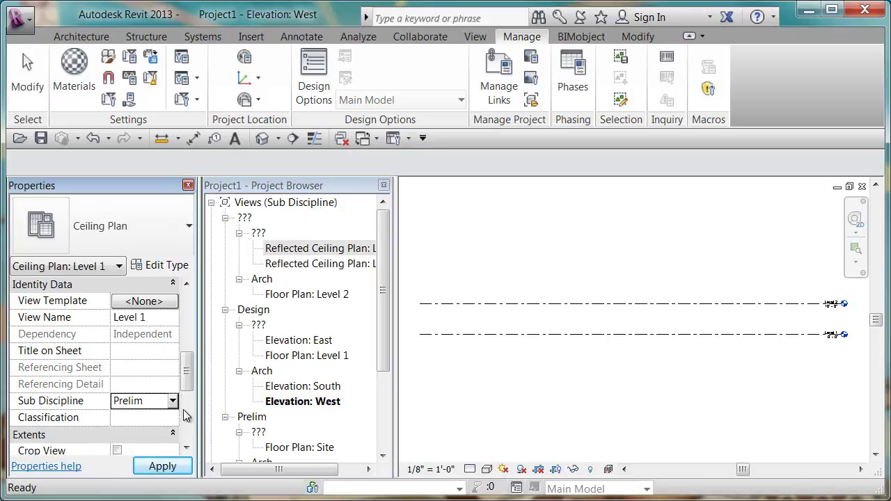
{"action": "left_click", "coordinate": [292, 250]}
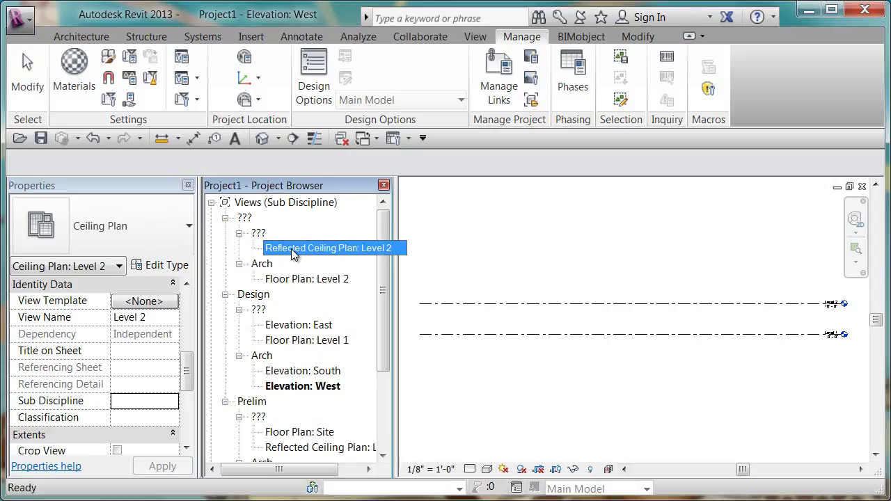
{"action": "left_click", "coordinate": [174, 401]}
{"action": "left_click", "coordinate": [138, 432]}
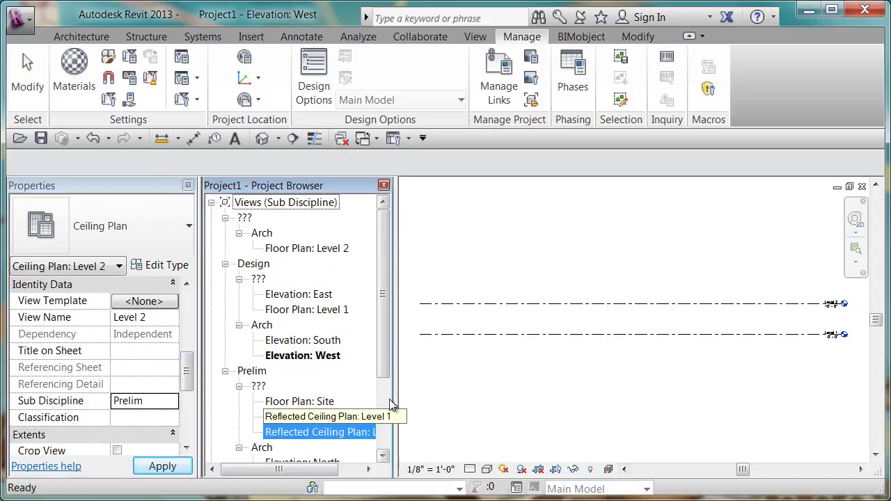
Step: Enter plumbing as a new Sub Discipline value for the Level 2 floor plan
{"action": "left_click", "coordinate": [323, 251]}
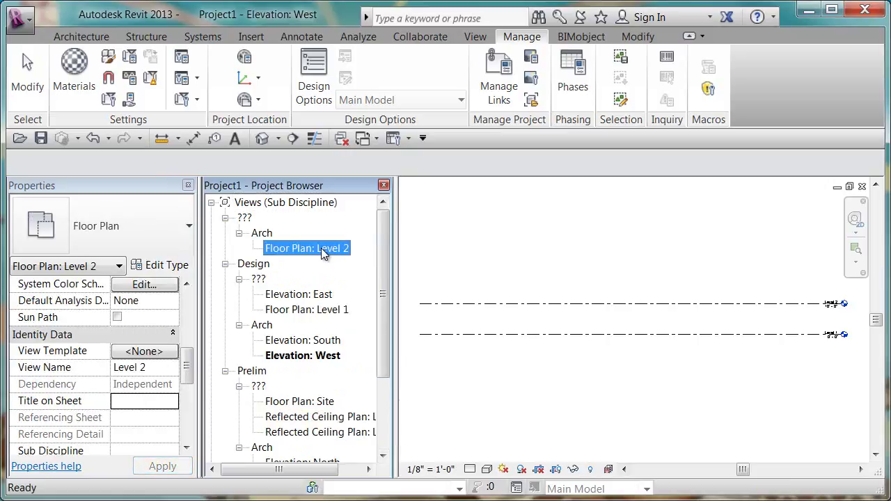
{"action": "left_click", "coordinate": [173, 451]}
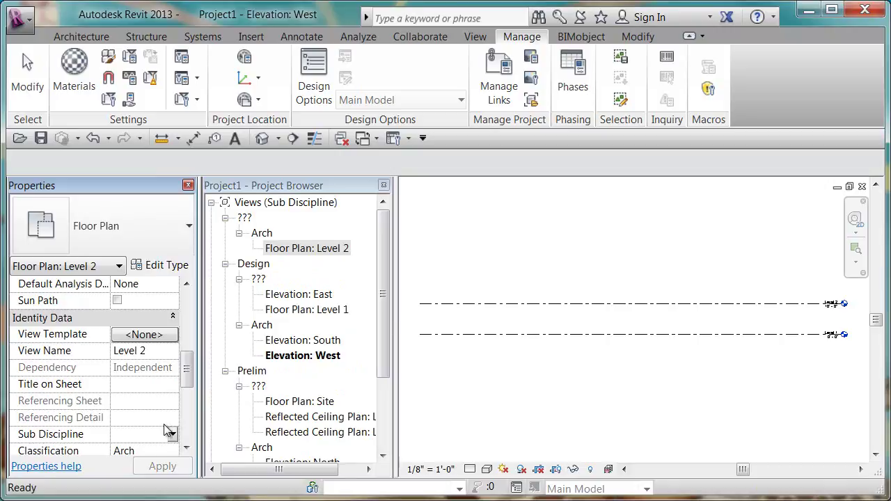
{"action": "type", "text": "plumbing"}
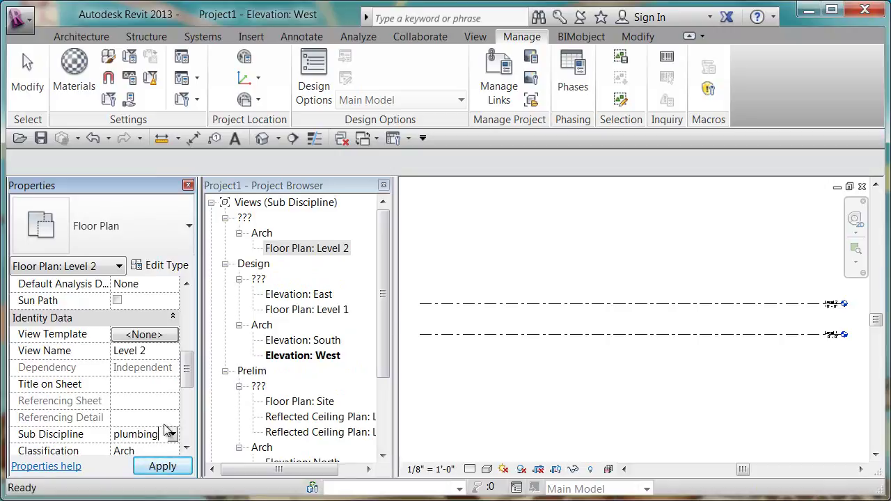
{"action": "key", "text": "Return"}
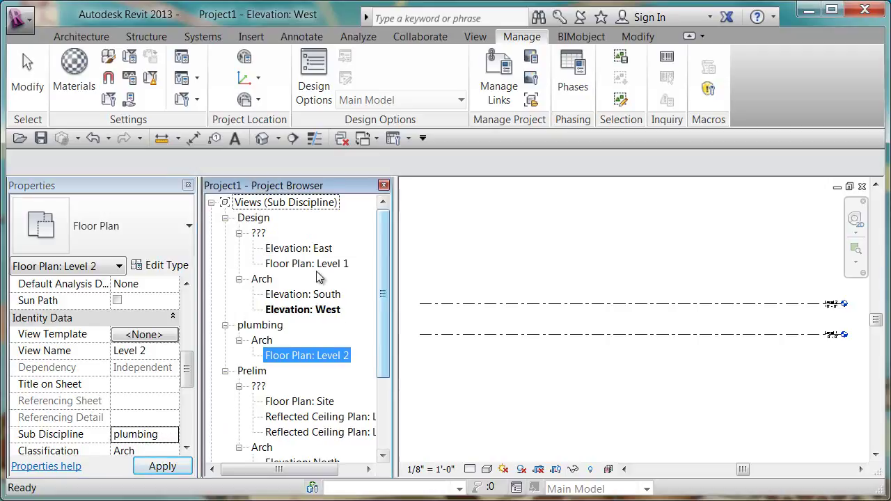
Step: Collapse the Design, plumbing and Prelim folders and go through the top-level view groups in the project browser
{"action": "left_click", "coordinate": [239, 233]}
{"action": "left_click", "coordinate": [240, 249]}
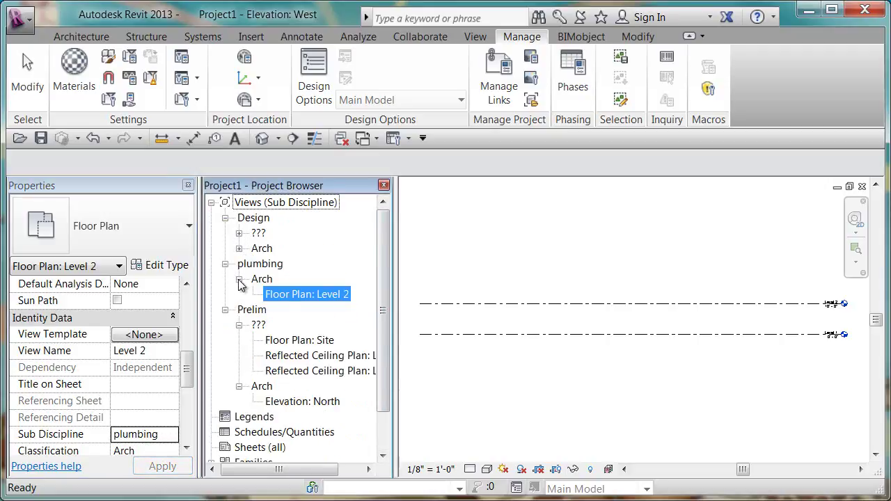
{"action": "left_click", "coordinate": [225, 264]}
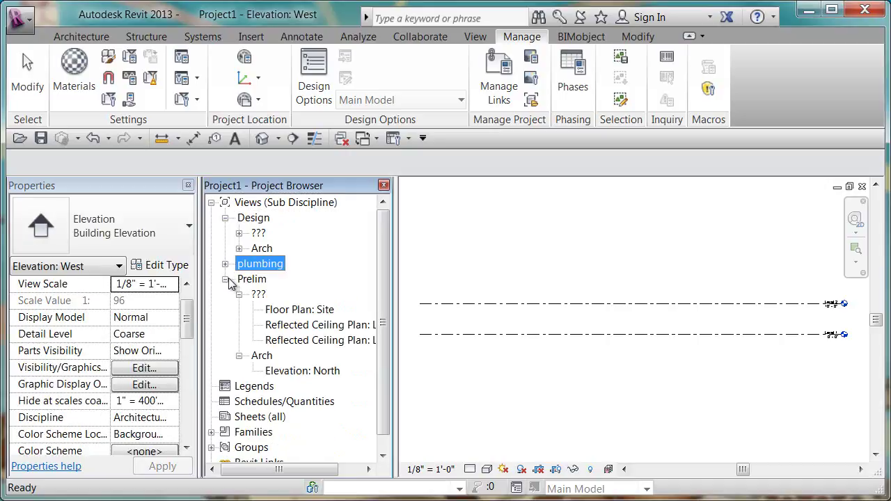
{"action": "left_click", "coordinate": [224, 279]}
{"action": "left_click", "coordinate": [260, 221]}
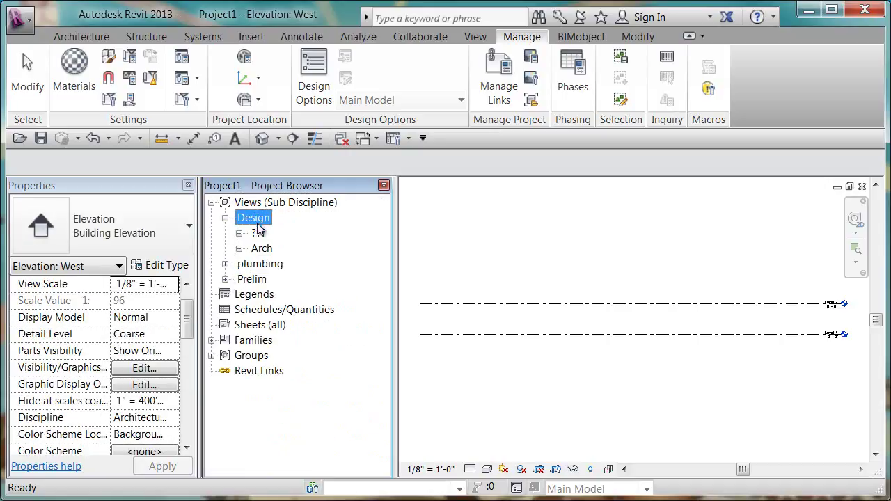
{"action": "left_click", "coordinate": [225, 217]}
{"action": "left_click", "coordinate": [278, 235]}
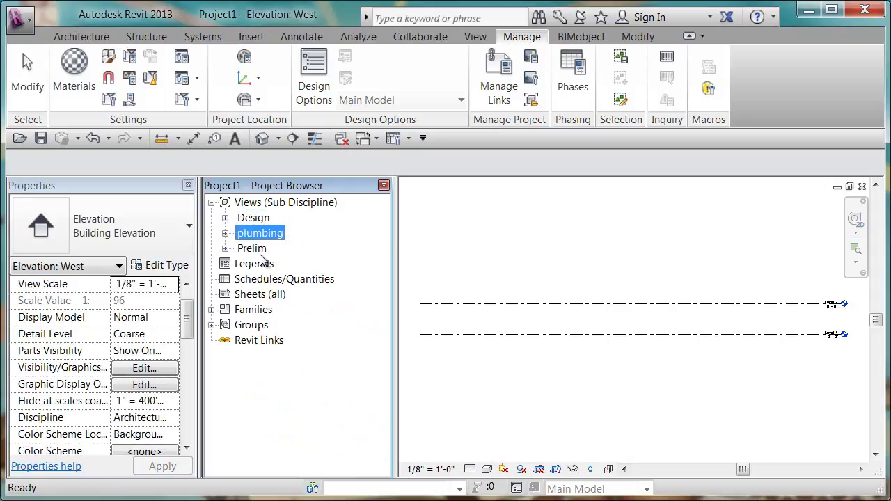
{"action": "left_click", "coordinate": [264, 250]}
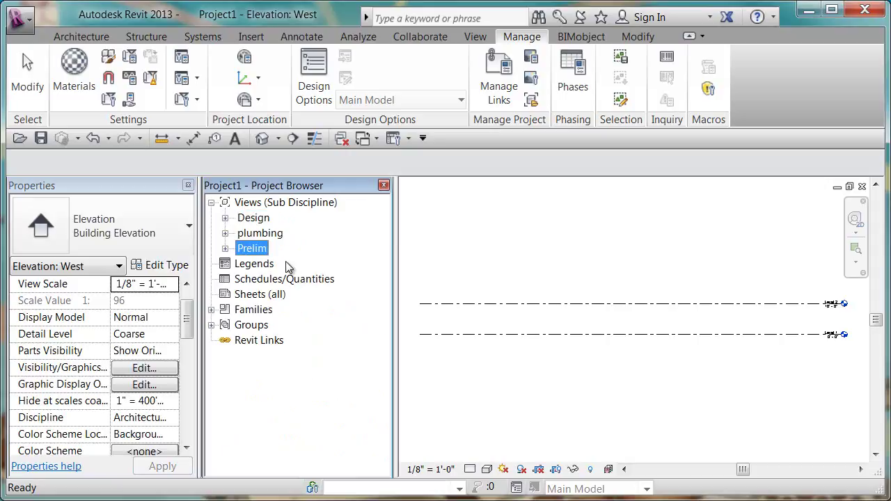
Step: Expand the Design folder's groups and set the East elevation's Classification to Arch
{"action": "left_click", "coordinate": [225, 218]}
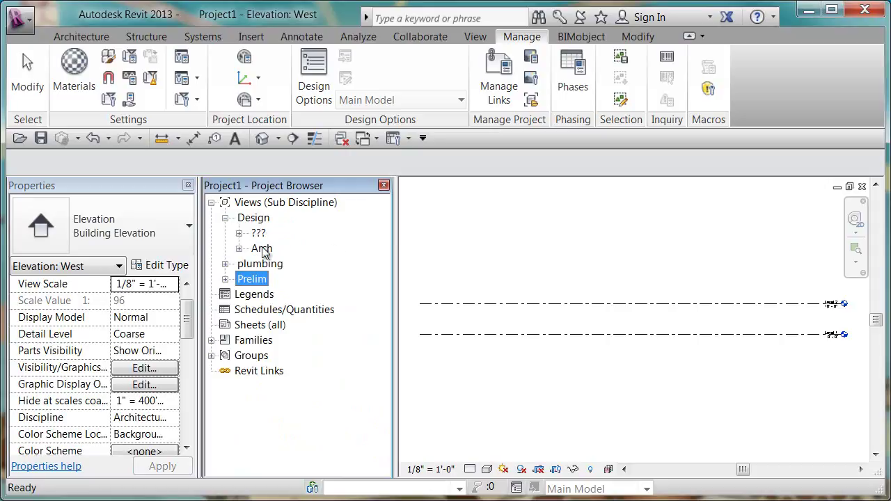
{"action": "left_click", "coordinate": [239, 248]}
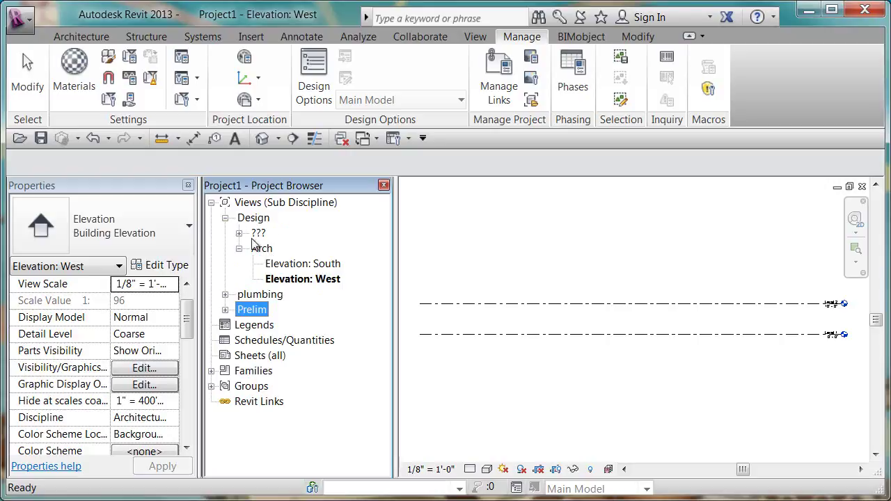
{"action": "left_click", "coordinate": [239, 233]}
{"action": "left_click", "coordinate": [302, 250]}
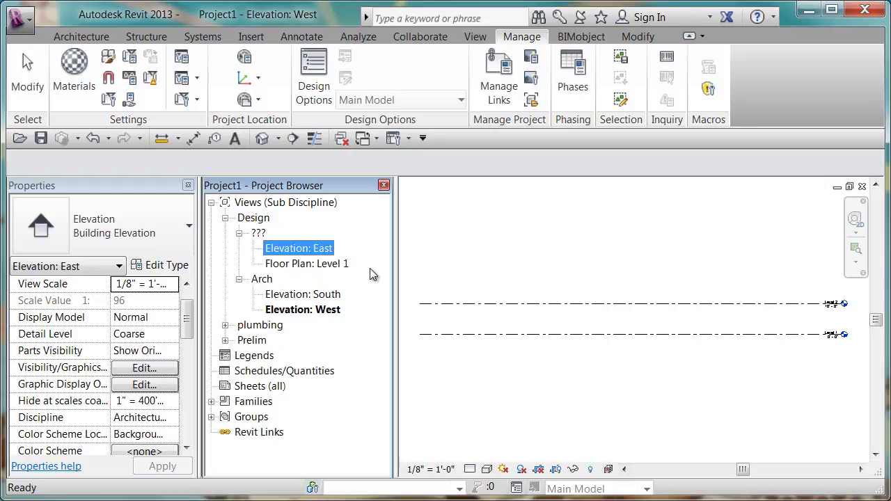
{"action": "left_click_drag", "start_coordinate": [194, 323], "coordinate": [199, 382]}
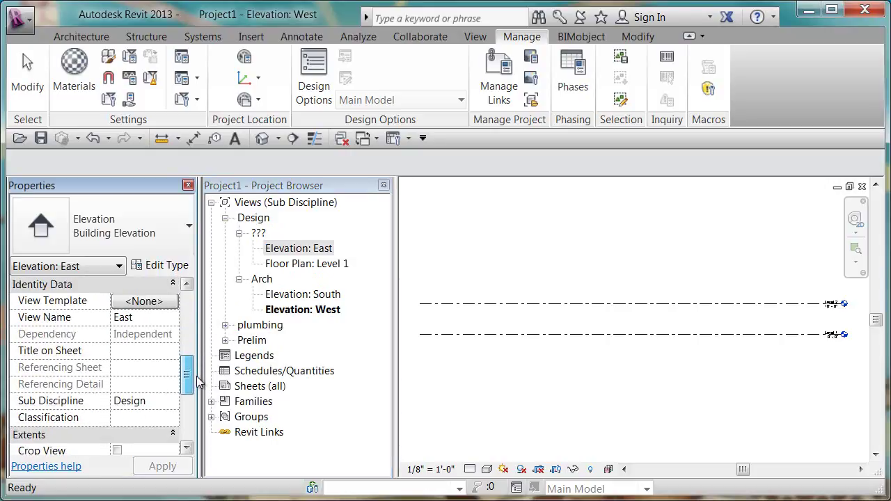
{"action": "left_click", "coordinate": [175, 417]}
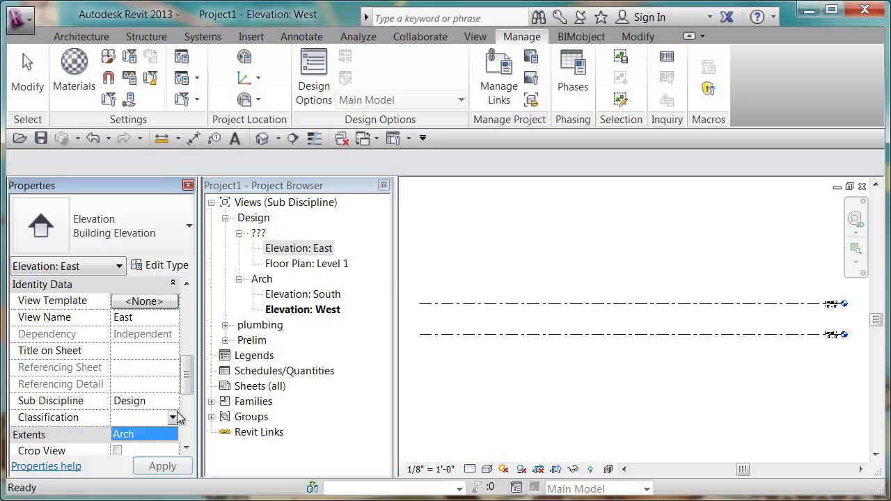
{"action": "left_click", "coordinate": [134, 435]}
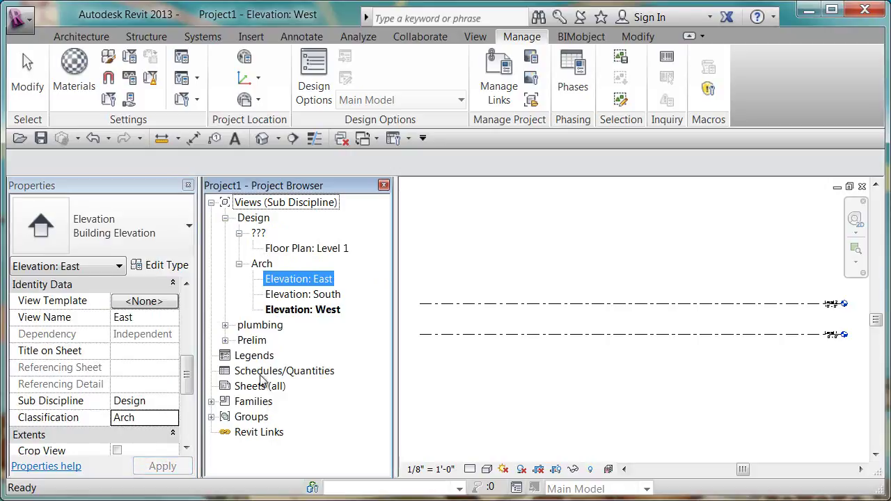
Step: Enter Mech as the Classification of the Level 1 floor plan and collapse the Arch folder under Design
{"action": "left_click", "coordinate": [278, 249]}
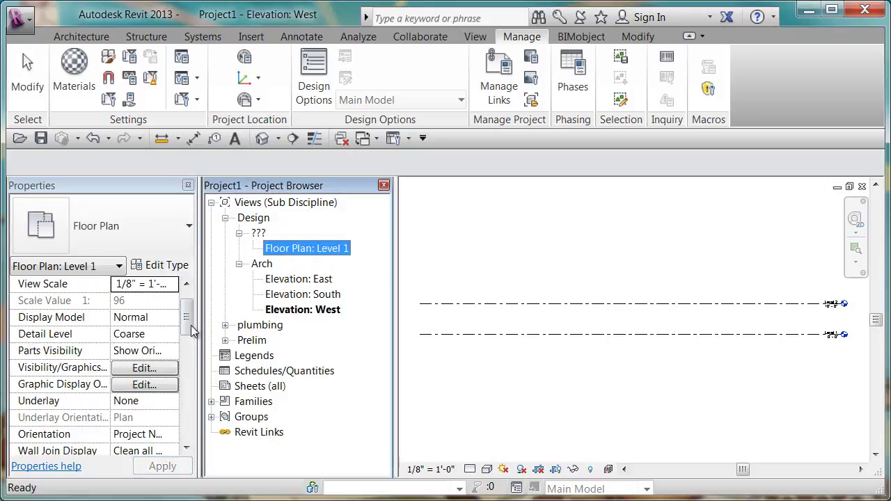
{"action": "left_click_drag", "start_coordinate": [192, 327], "coordinate": [187, 388]}
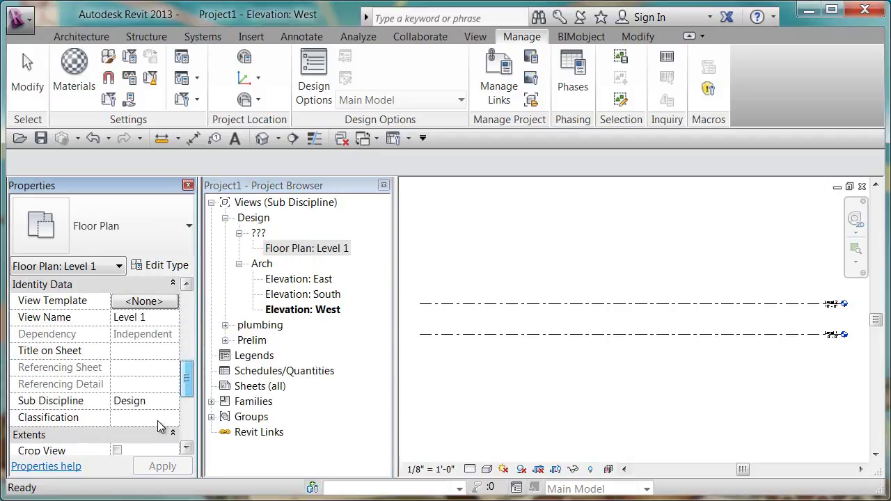
{"action": "left_click", "coordinate": [154, 419]}
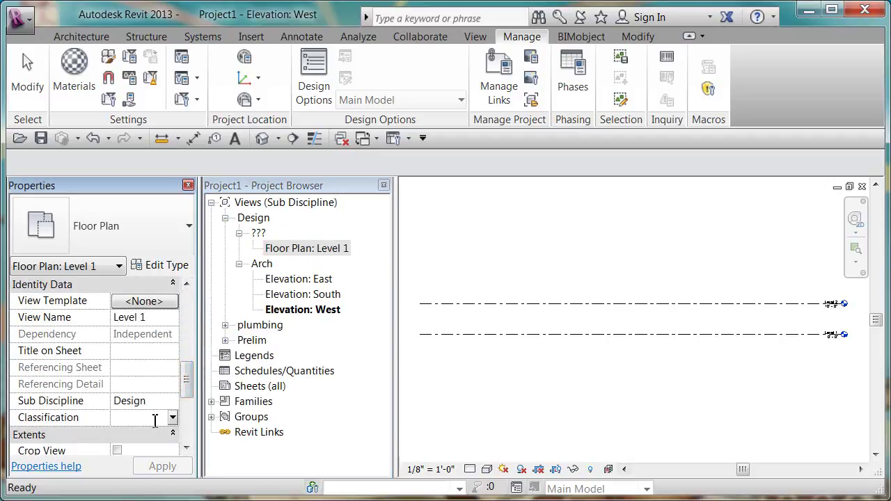
{"action": "type", "text": "Mech"}
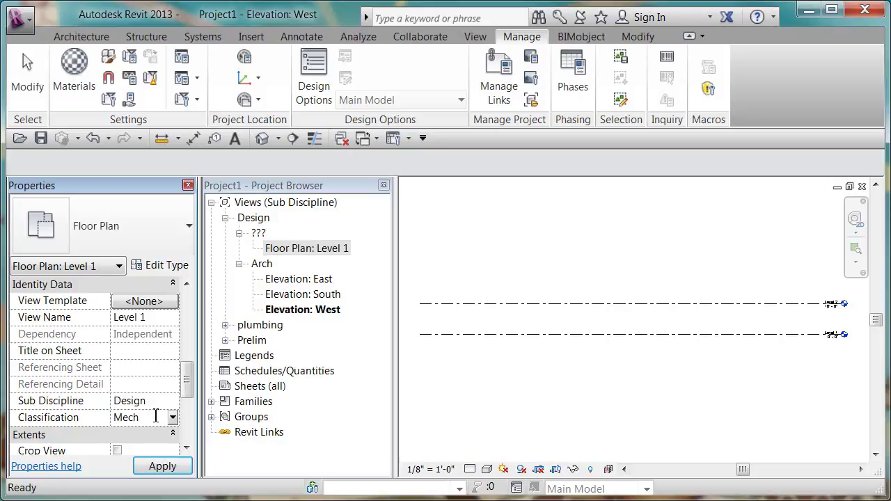
{"action": "left_click", "coordinate": [165, 465]}
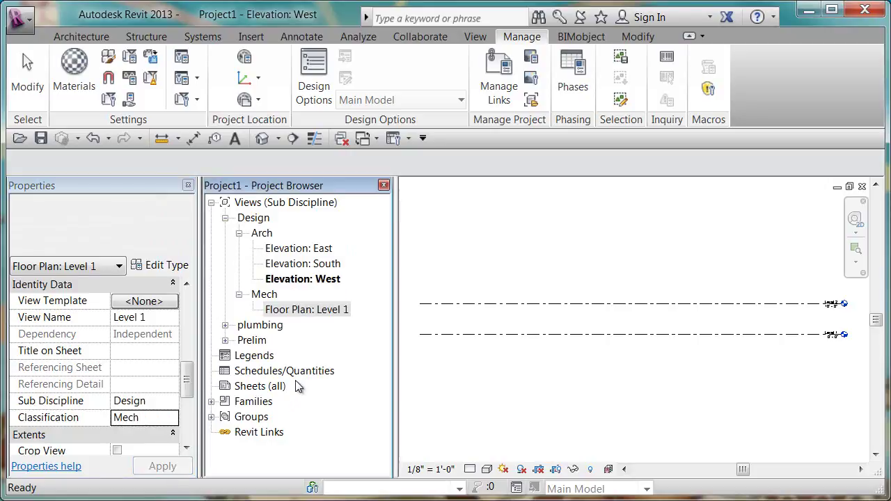
{"action": "left_click", "coordinate": [239, 233]}
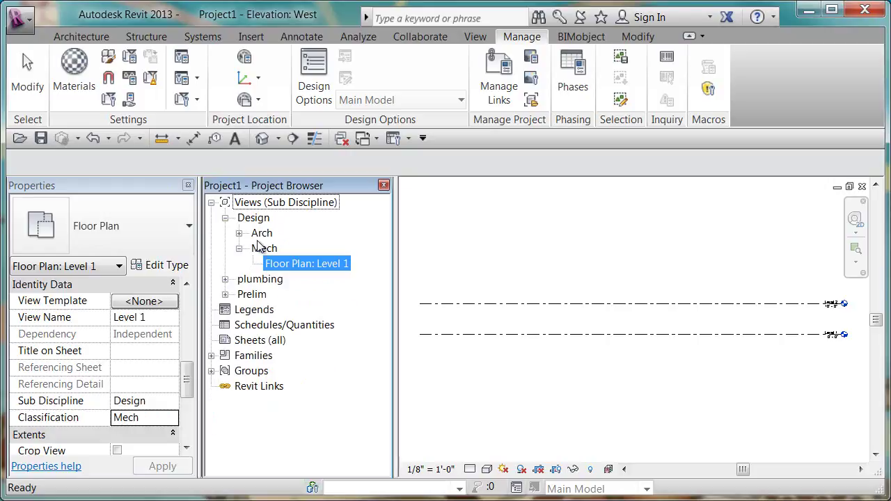
{"action": "left_click", "coordinate": [263, 218]}
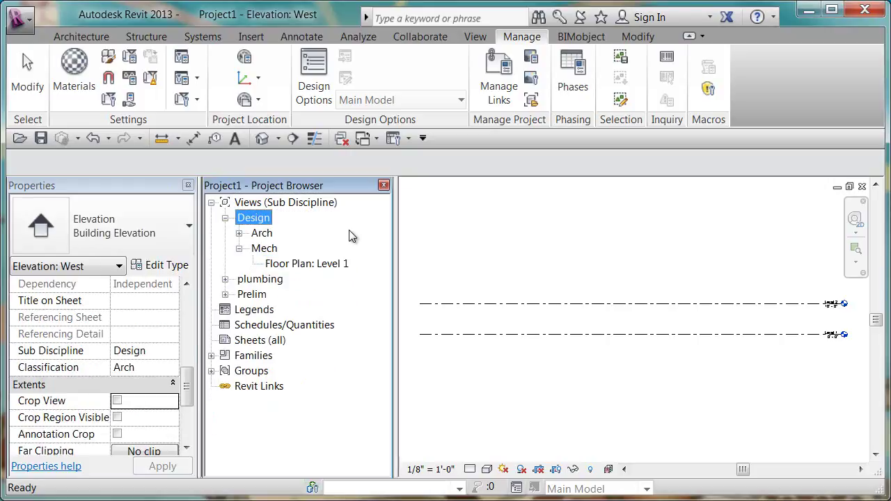
{"action": "left_click", "coordinate": [270, 235]}
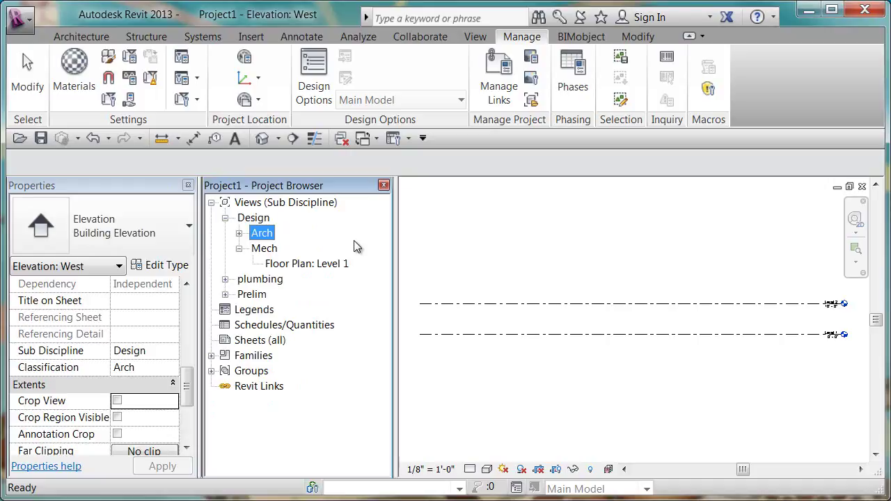
Step: Open the Browser Organization settings for the project's views
{"action": "left_click", "coordinate": [376, 139]}
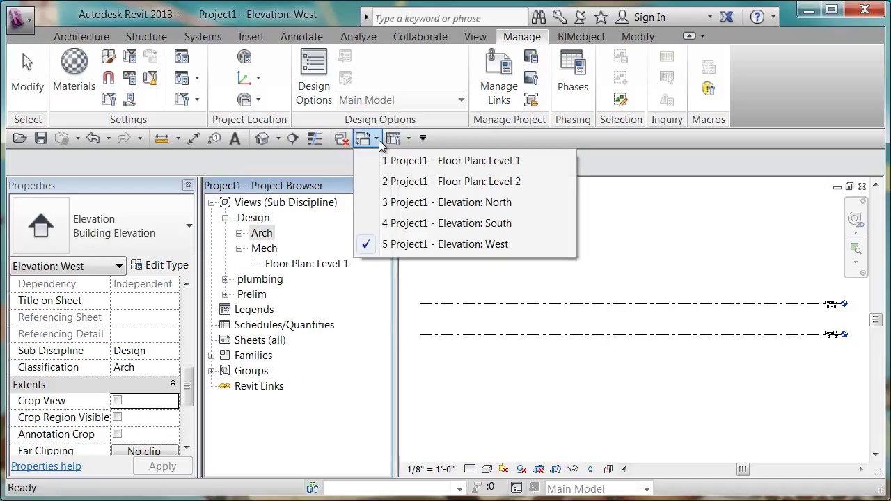
{"action": "left_click", "coordinate": [408, 138]}
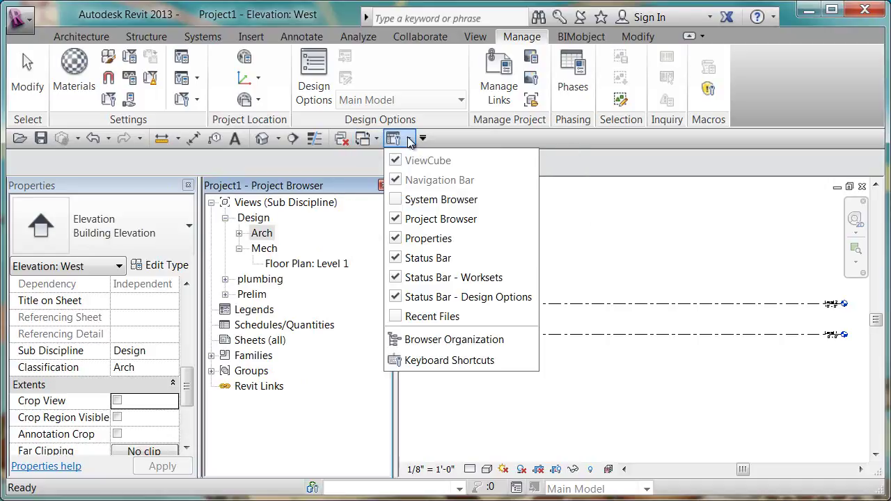
{"action": "left_click", "coordinate": [438, 339]}
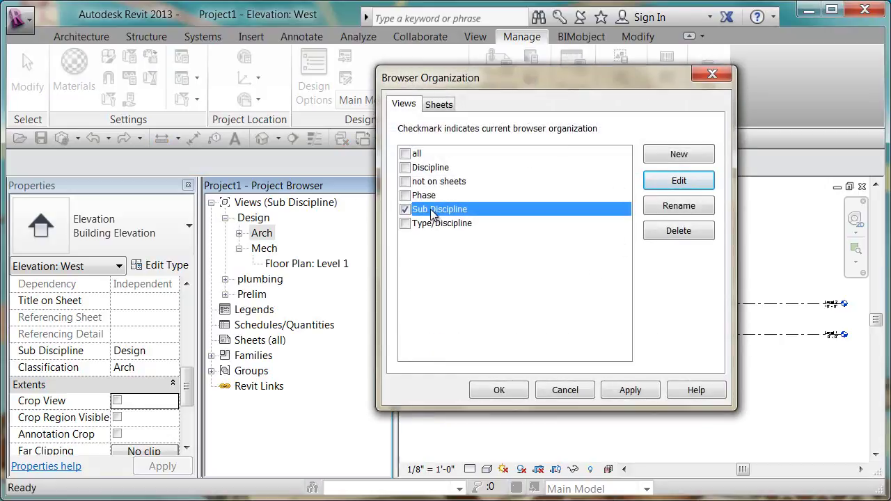
Step: Try to rename the Sub Discipline browser organization as Discipline
{"action": "left_click", "coordinate": [679, 205]}
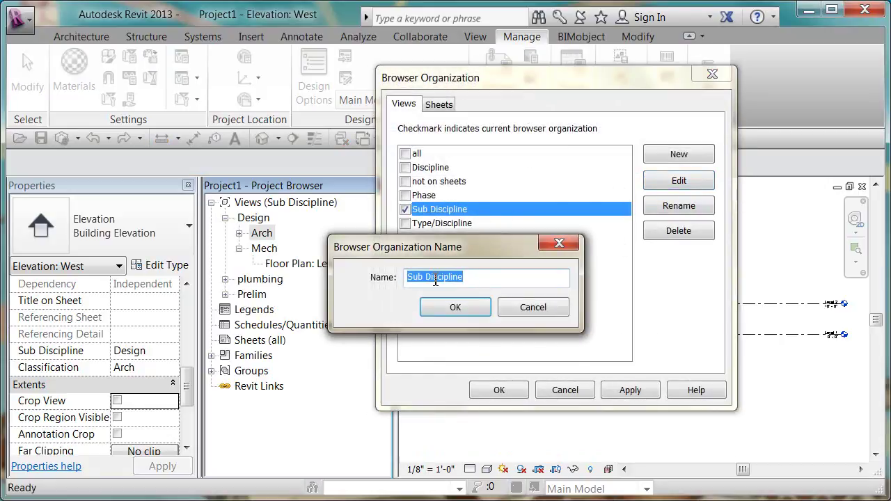
{"action": "left_click_drag", "start_coordinate": [426, 278], "coordinate": [373, 278]}
{"action": "key", "text": "BackSpace"}
{"action": "left_click", "coordinate": [469, 311]}
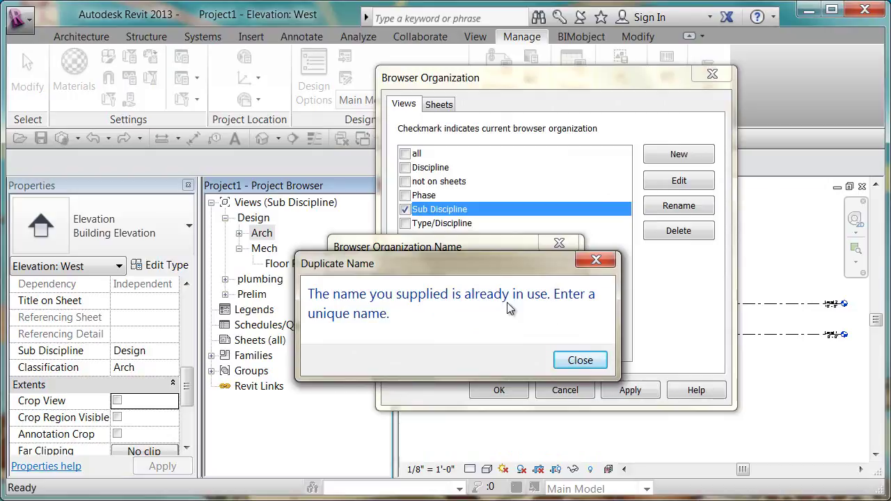
{"action": "left_click", "coordinate": [585, 361]}
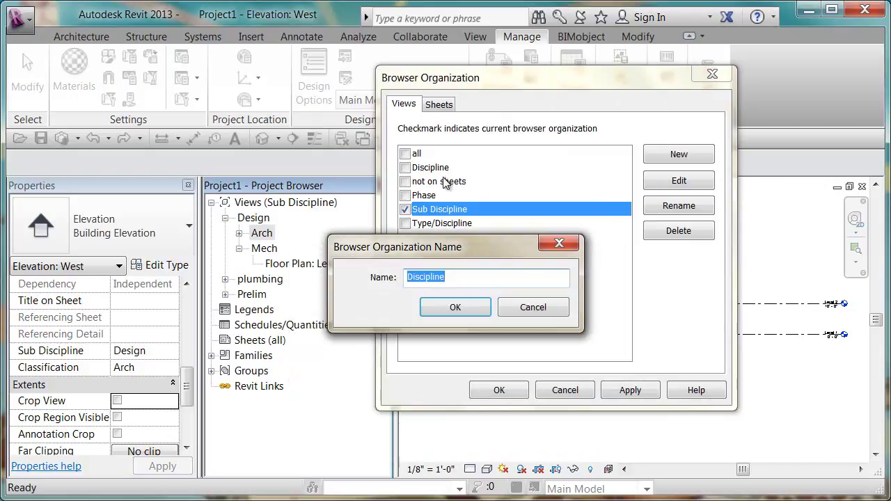
{"action": "left_click", "coordinate": [537, 310]}
Step: Delete the existing Discipline browser organization and rename the Sub Discipline organization as Discipline
{"action": "left_click", "coordinate": [435, 167]}
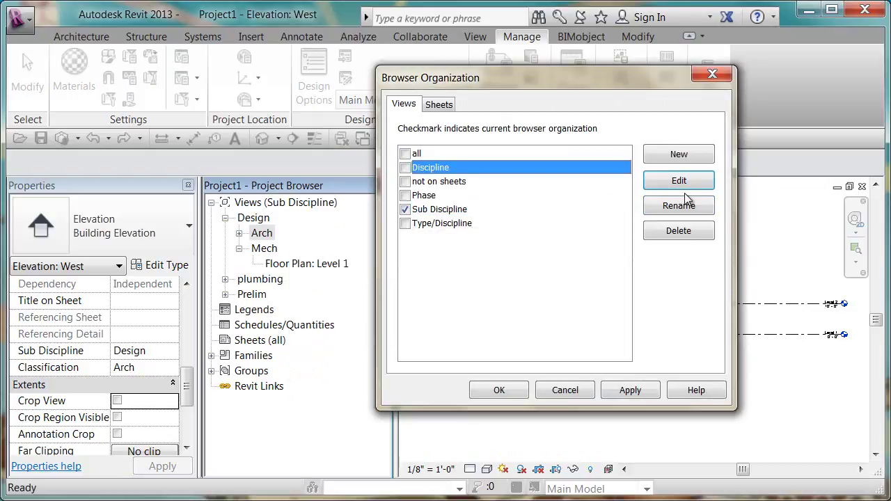
{"action": "left_click", "coordinate": [685, 233]}
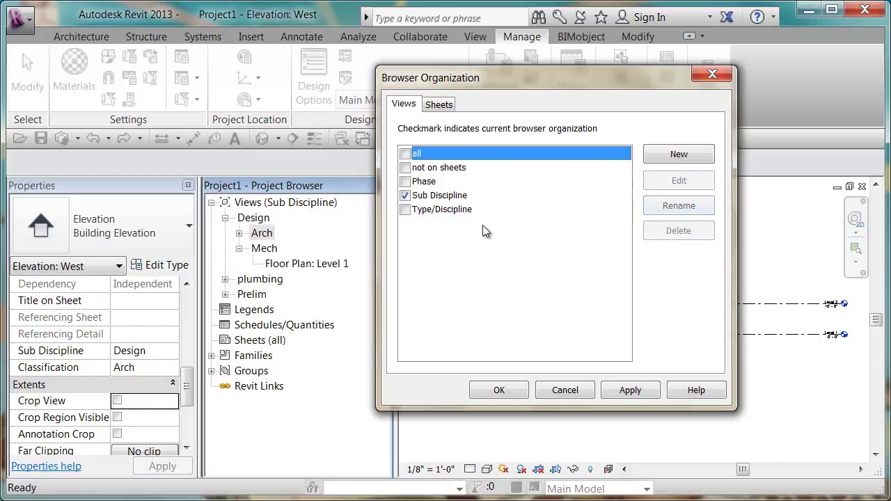
{"action": "left_click", "coordinate": [433, 195]}
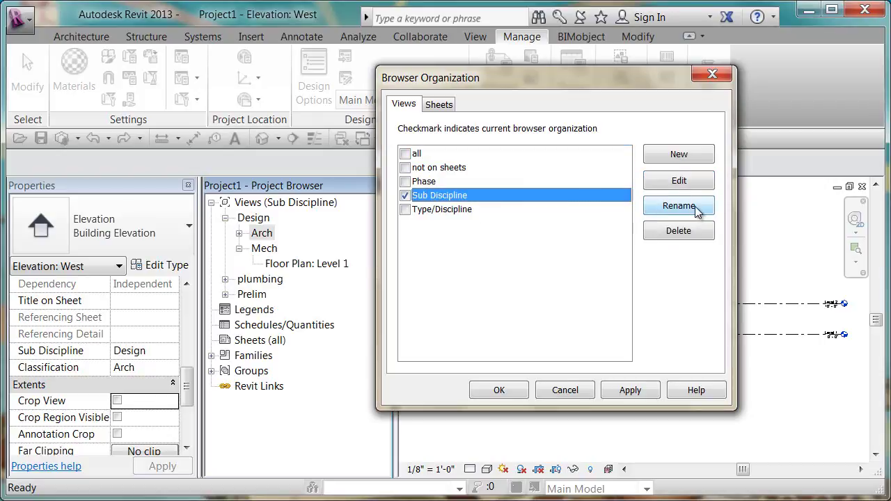
{"action": "left_click", "coordinate": [678, 205]}
{"action": "left_click", "coordinate": [426, 277]}
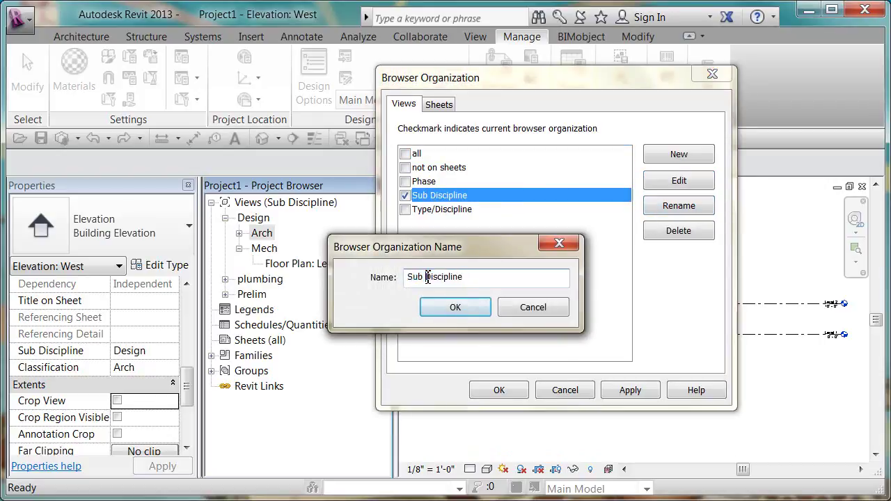
{"action": "left_click_drag", "start_coordinate": [427, 277], "coordinate": [381, 282]}
{"action": "key", "text": "BackSpace"}
{"action": "left_click", "coordinate": [455, 308]}
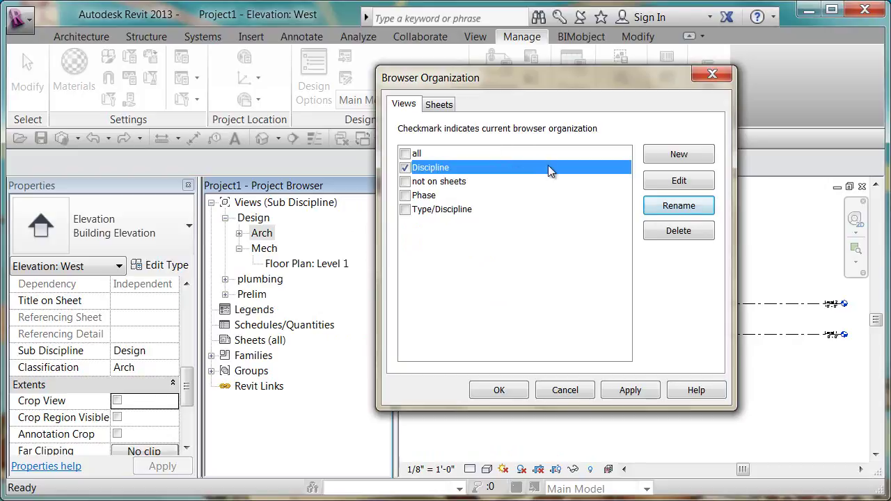
Step: Set the Discipline organization's folders to group by Discipline, then by Sub Discipline, then by Classification, and apply it to the browser
{"action": "left_click", "coordinate": [668, 182]}
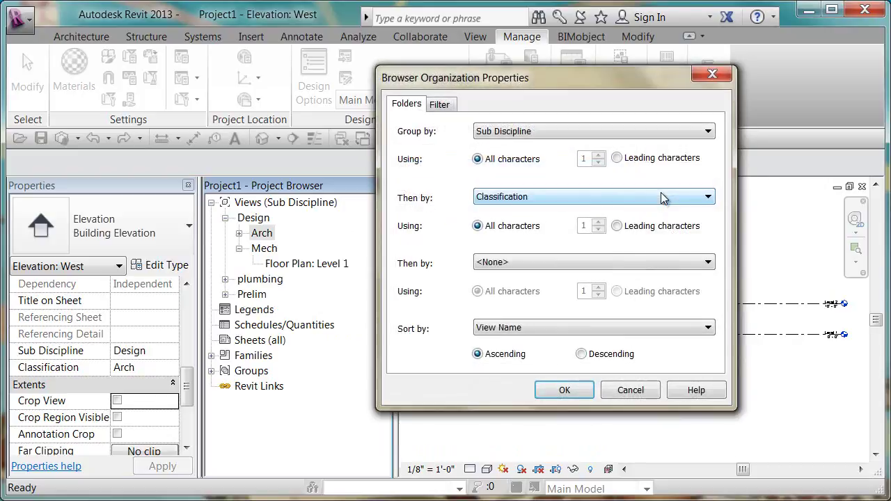
{"action": "left_click", "coordinate": [561, 132]}
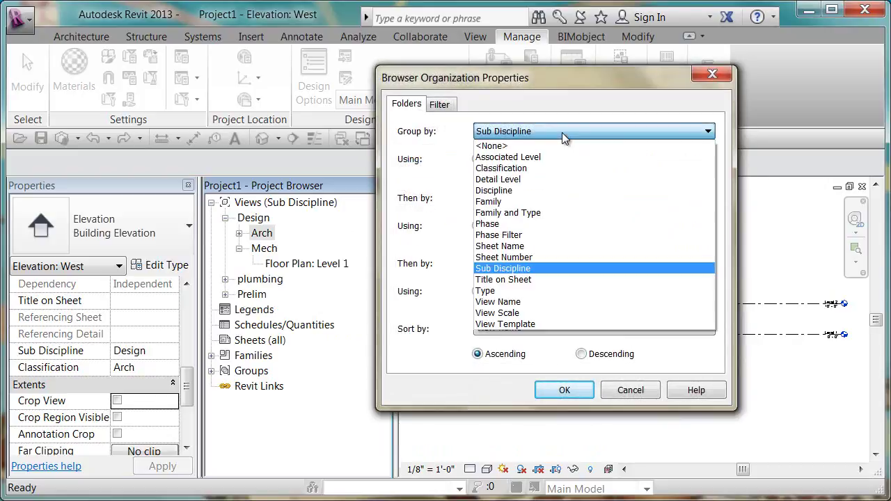
{"action": "left_click", "coordinate": [493, 191]}
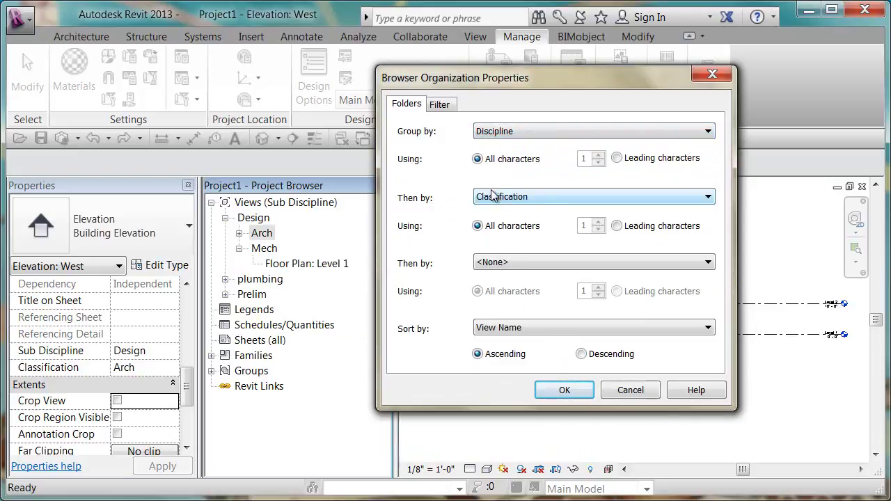
{"action": "left_click", "coordinate": [533, 197]}
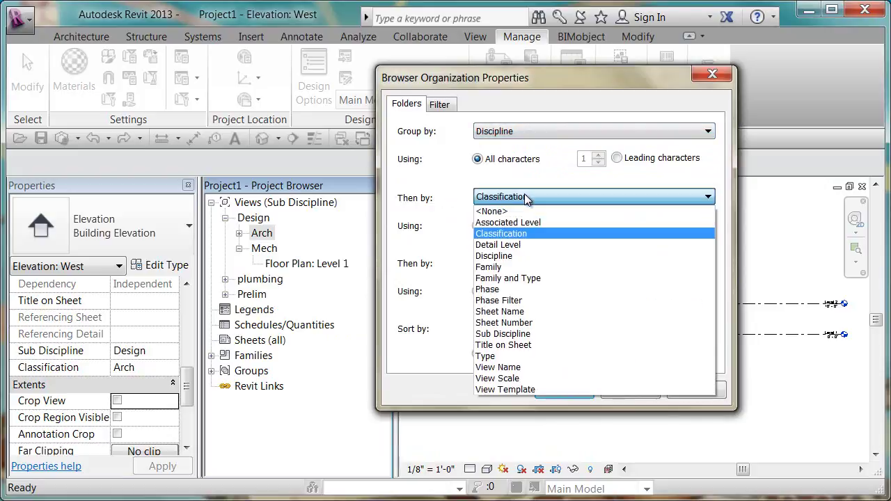
{"action": "left_click", "coordinate": [511, 334]}
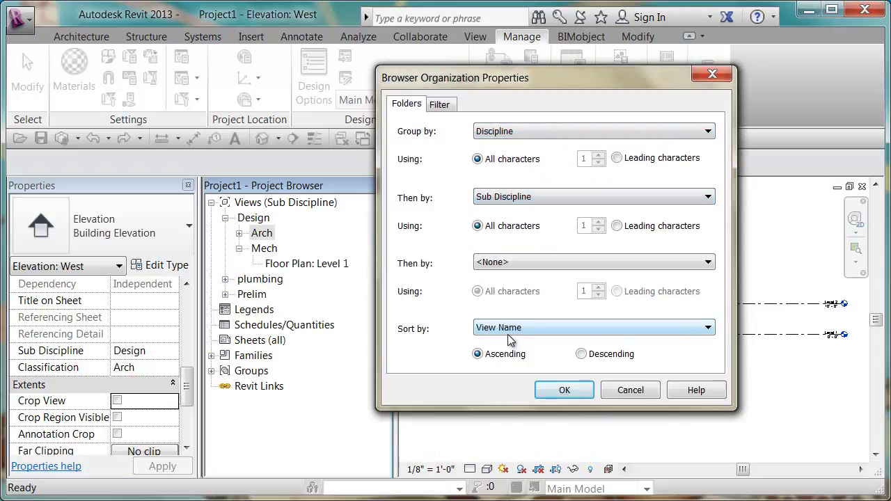
{"action": "left_click", "coordinate": [511, 261]}
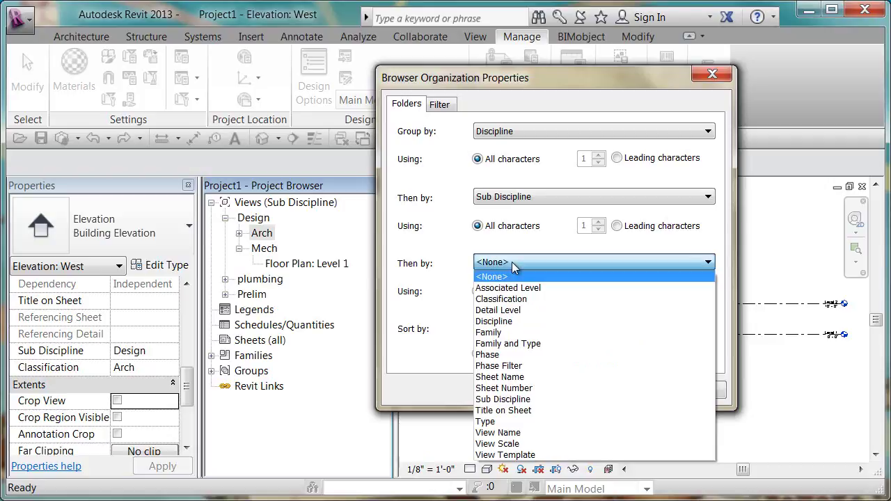
{"action": "left_click", "coordinate": [511, 299]}
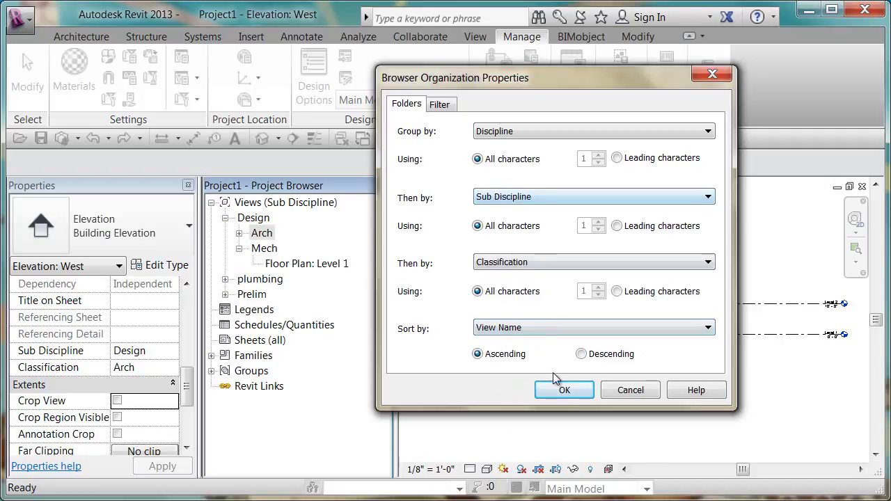
{"action": "left_click", "coordinate": [562, 388]}
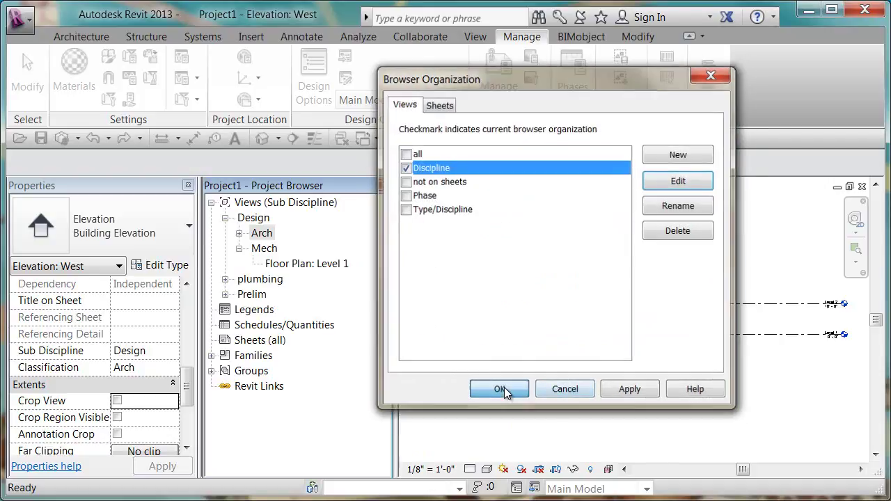
{"action": "left_click", "coordinate": [504, 388]}
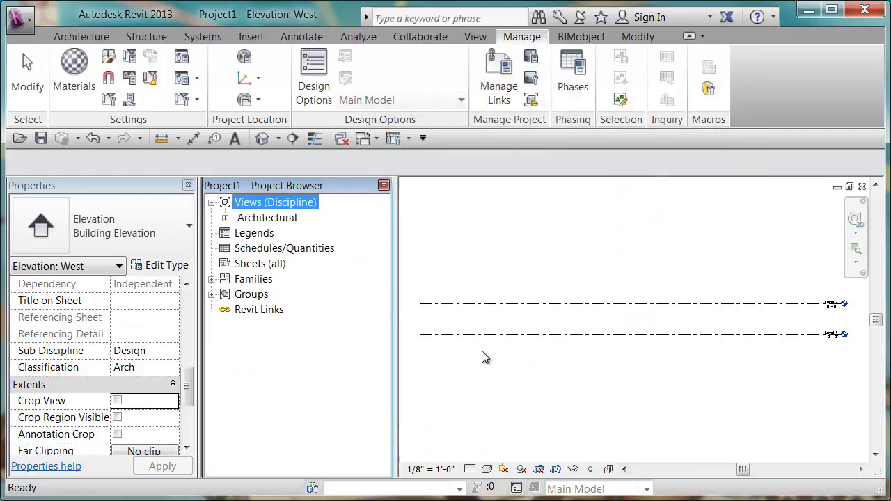
Step: Expand the Architectural, Design and Arch folders in the project browser to examine the elevation views grouped inside
{"action": "left_click", "coordinate": [224, 218]}
{"action": "left_click", "coordinate": [271, 220]}
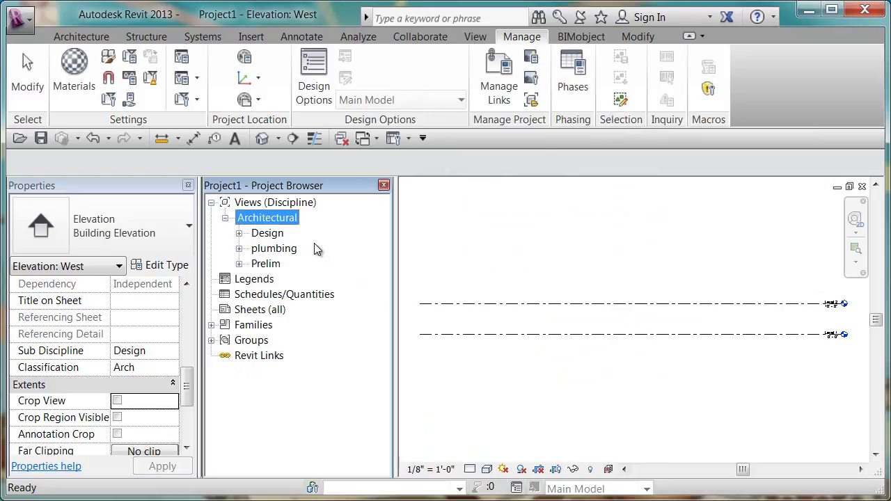
{"action": "left_click", "coordinate": [239, 234]}
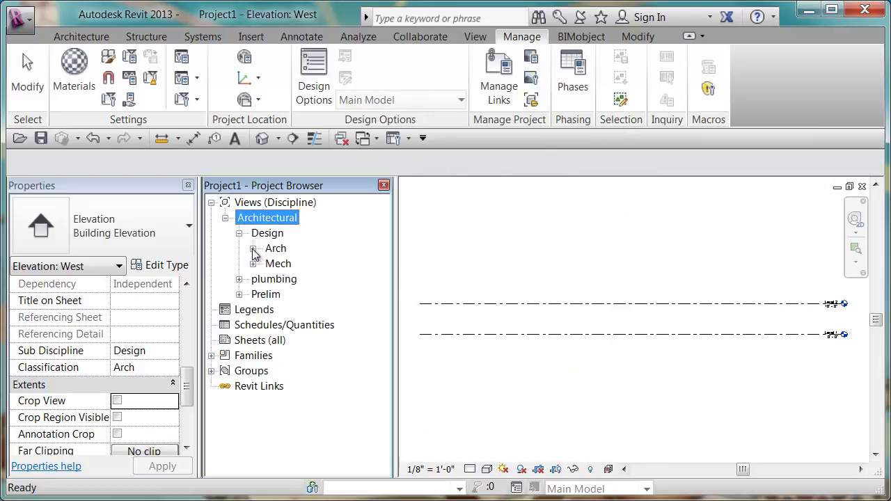
{"action": "left_click", "coordinate": [252, 248]}
{"action": "left_click", "coordinate": [313, 264]}
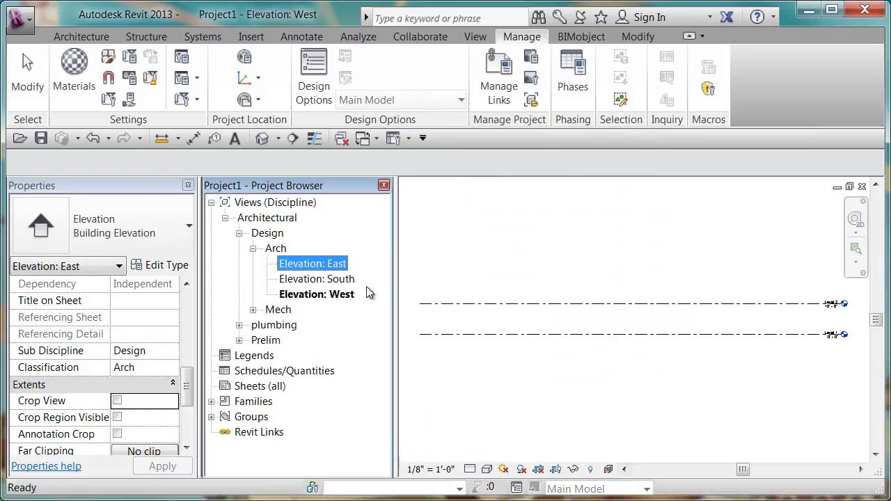
Step: Compare the West elevation's Discipline, Sub Discipline and Classification properties with its folder levels in the project browser
{"action": "left_click", "coordinate": [313, 295]}
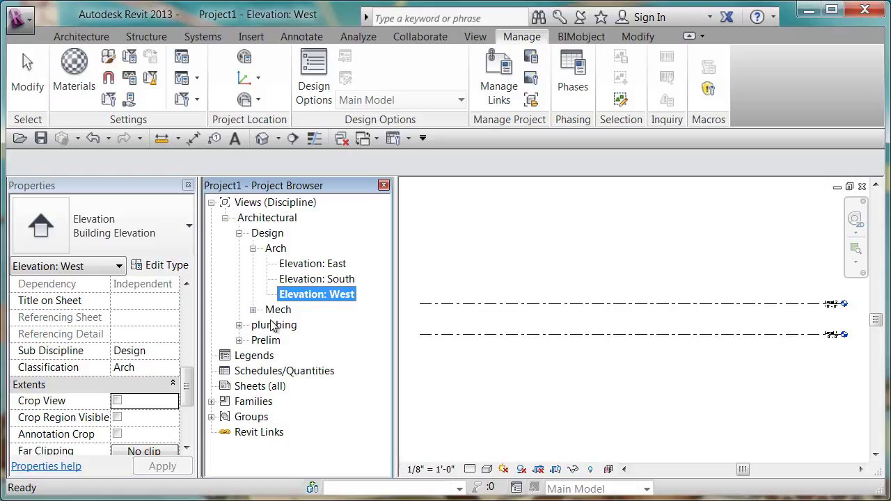
{"action": "left_click_drag", "start_coordinate": [189, 391], "coordinate": [189, 355]}
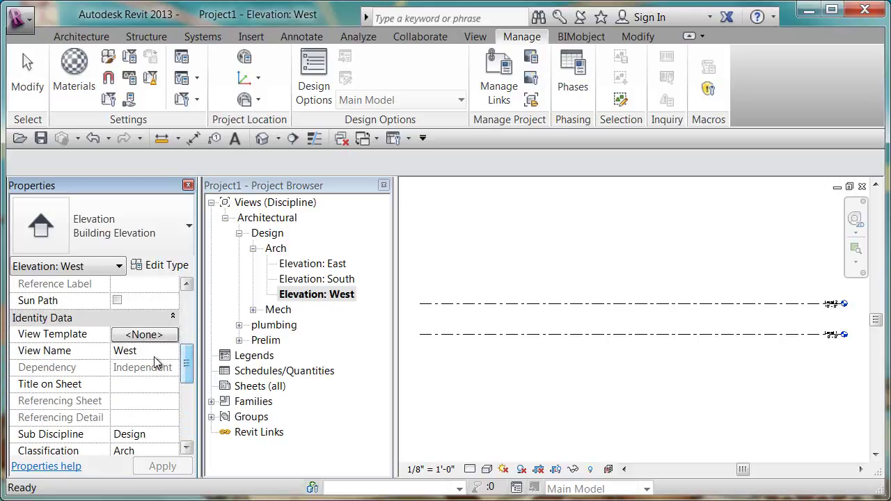
{"action": "left_click", "coordinate": [154, 353]}
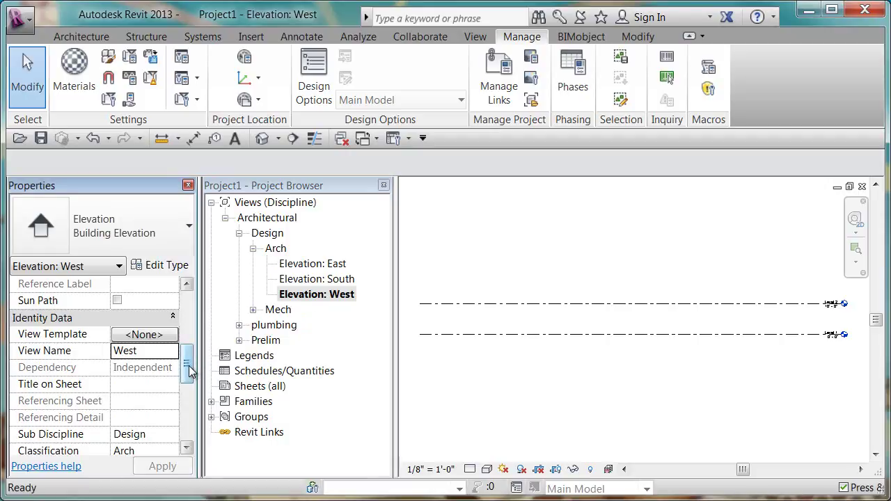
{"action": "left_click_drag", "start_coordinate": [191, 371], "coordinate": [190, 403]}
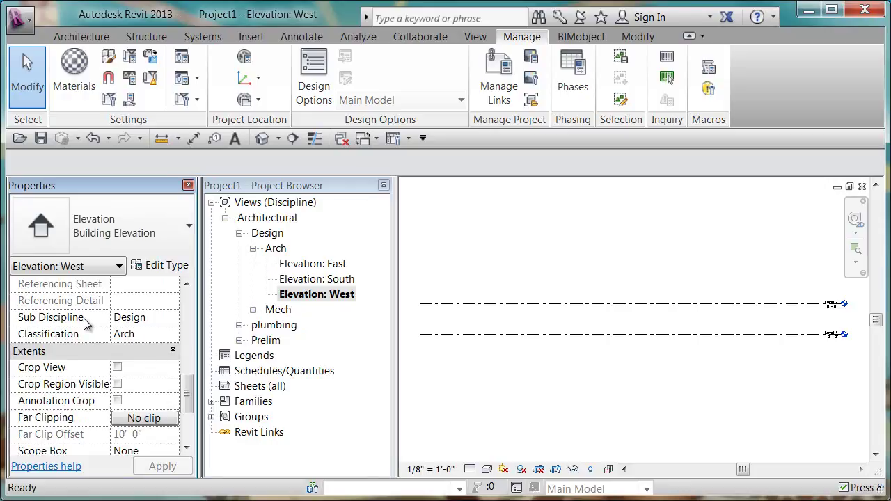
{"action": "left_click_drag", "start_coordinate": [189, 388], "coordinate": [192, 330]}
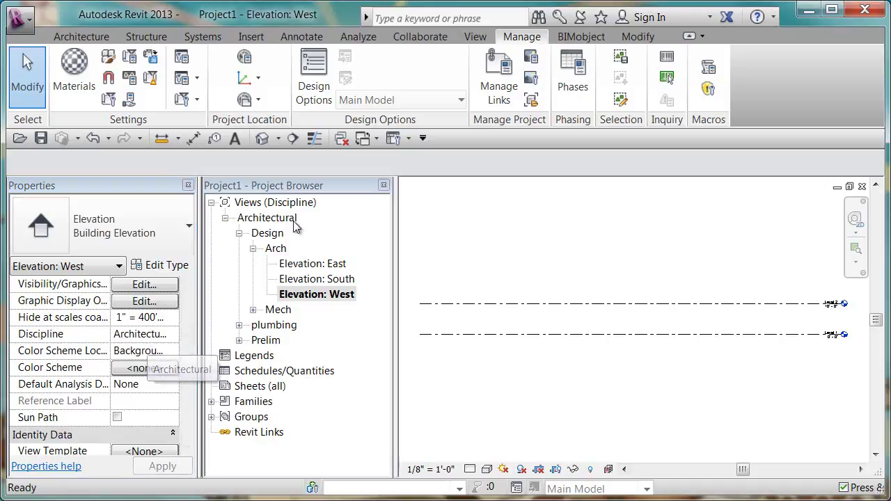
{"action": "scroll", "coordinate": [152, 340], "scroll_direction": "down", "scroll_amount": 1}
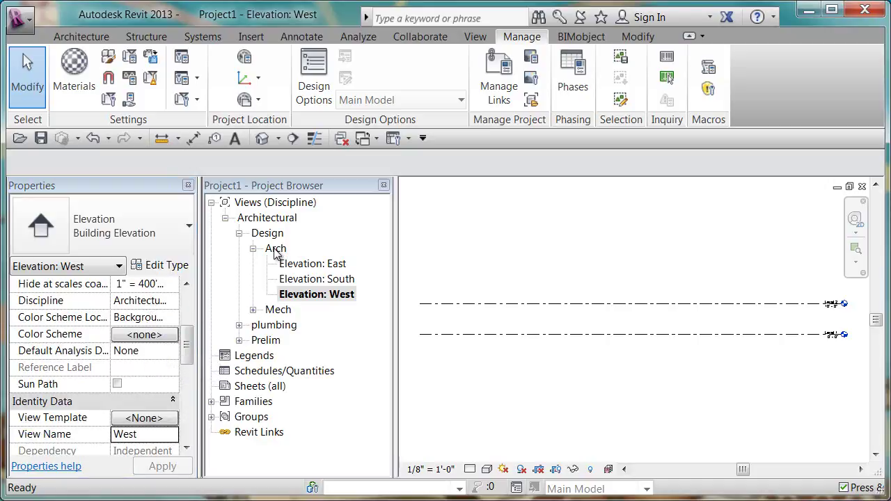
{"action": "left_click", "coordinate": [224, 218]}
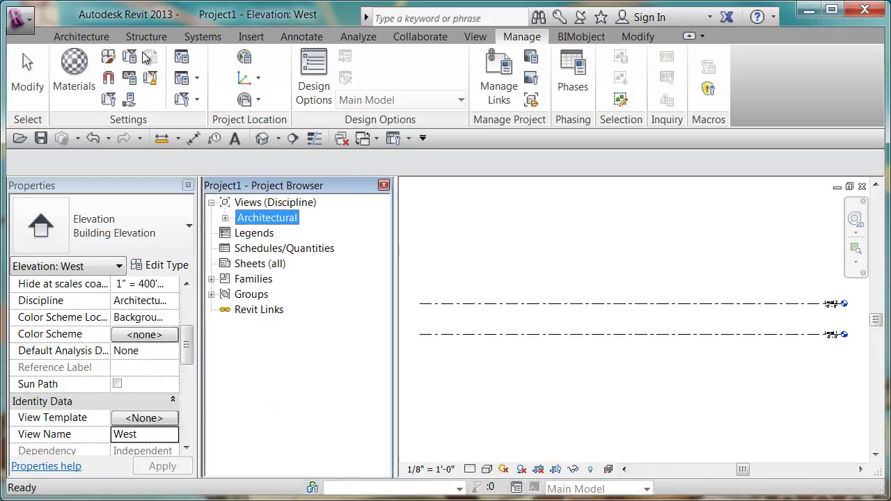
{"action": "left_click", "coordinate": [225, 218]}
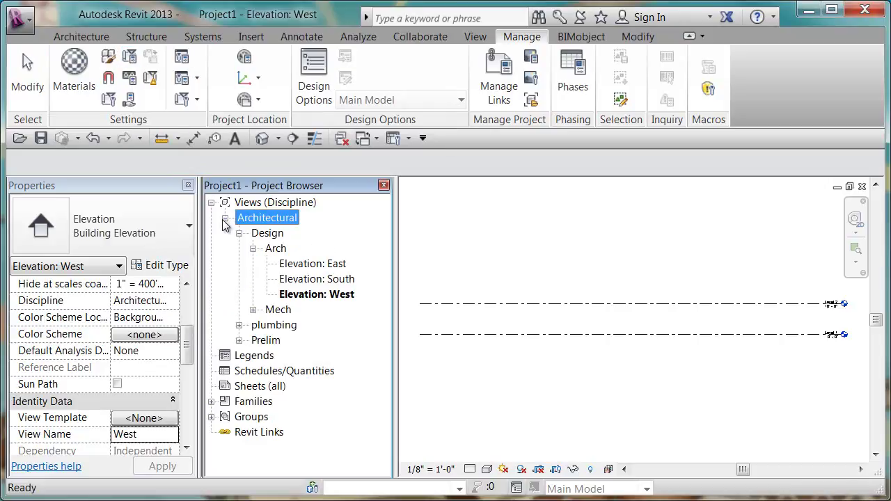